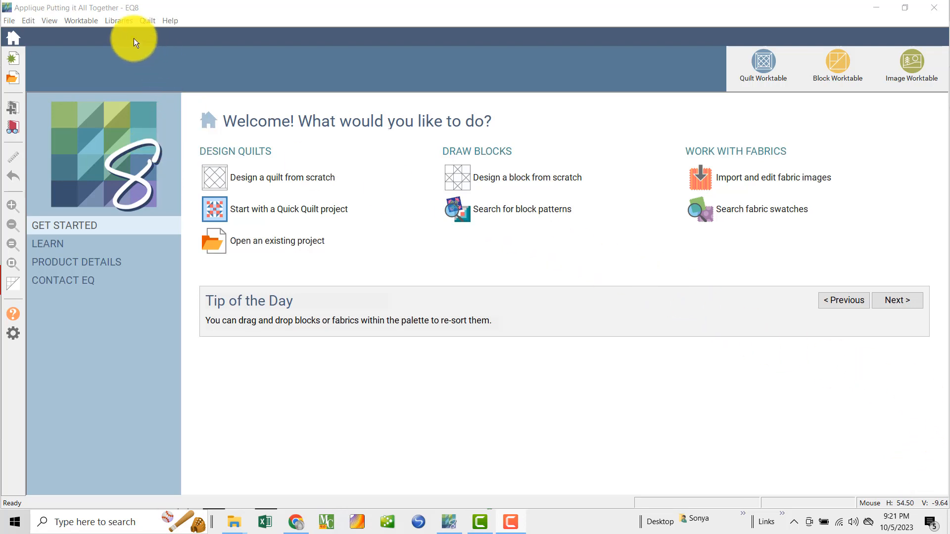
# Step: Add the Tulip and Pomegranate block from the Classic Applique, Eight Elements category of the block library to the sketchbook
pyautogui.click(121, 19)
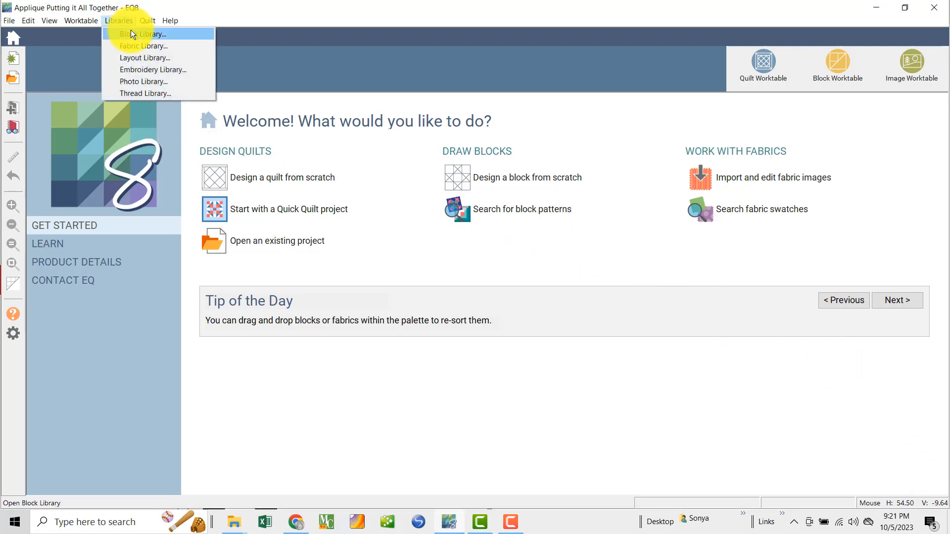
pyautogui.click(131, 34)
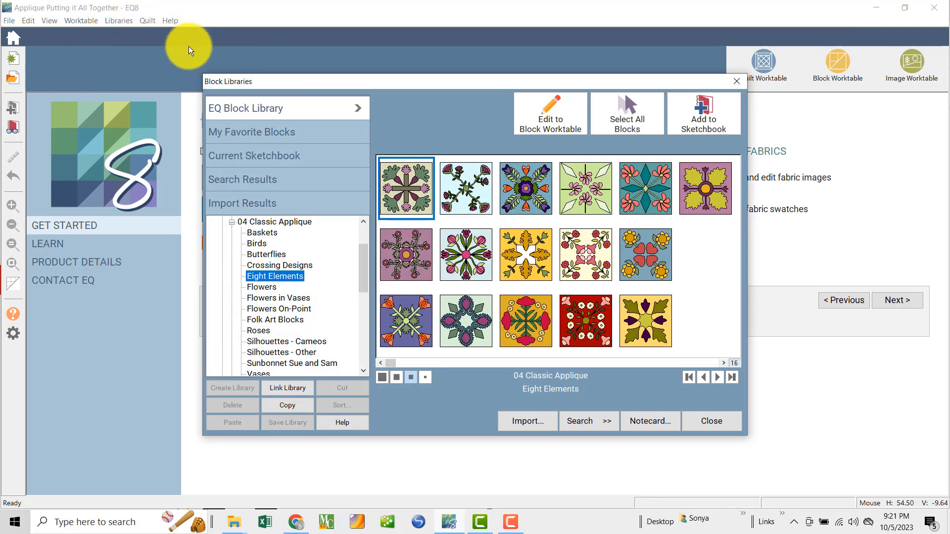
pyautogui.click(232, 222)
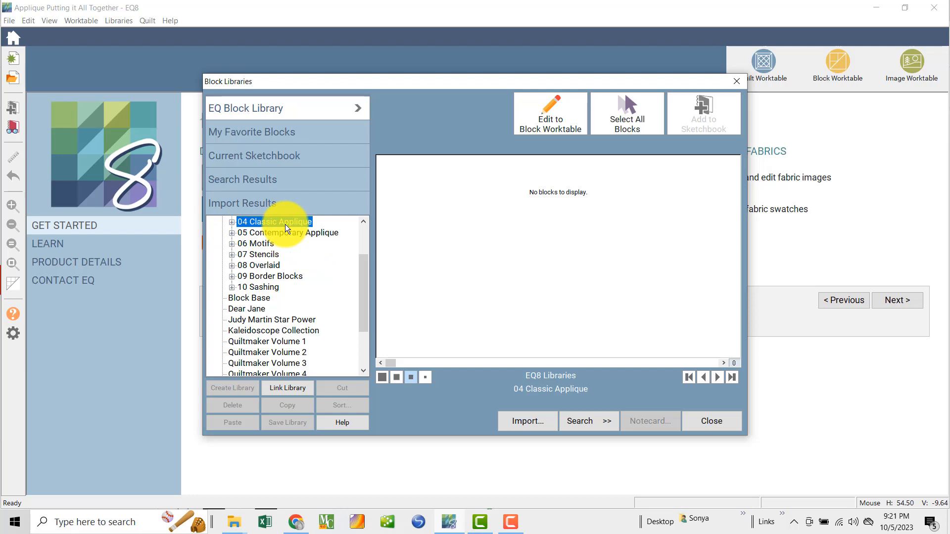
pyautogui.click(232, 222)
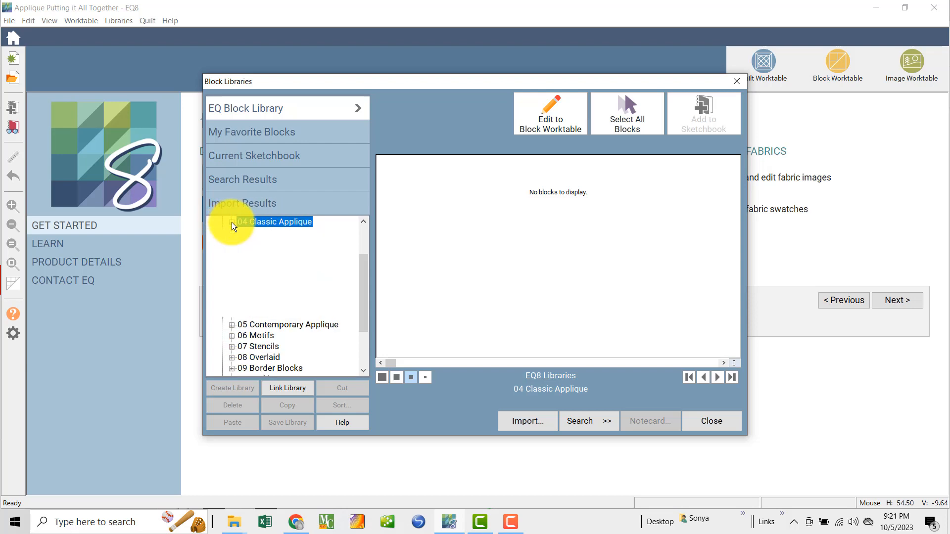
pyautogui.click(265, 277)
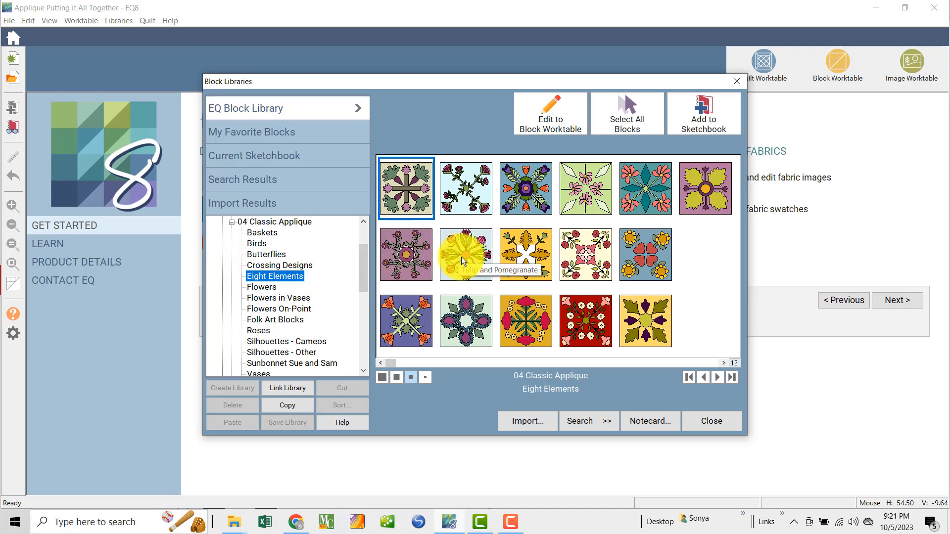
pyautogui.click(467, 255)
pyautogui.click(707, 113)
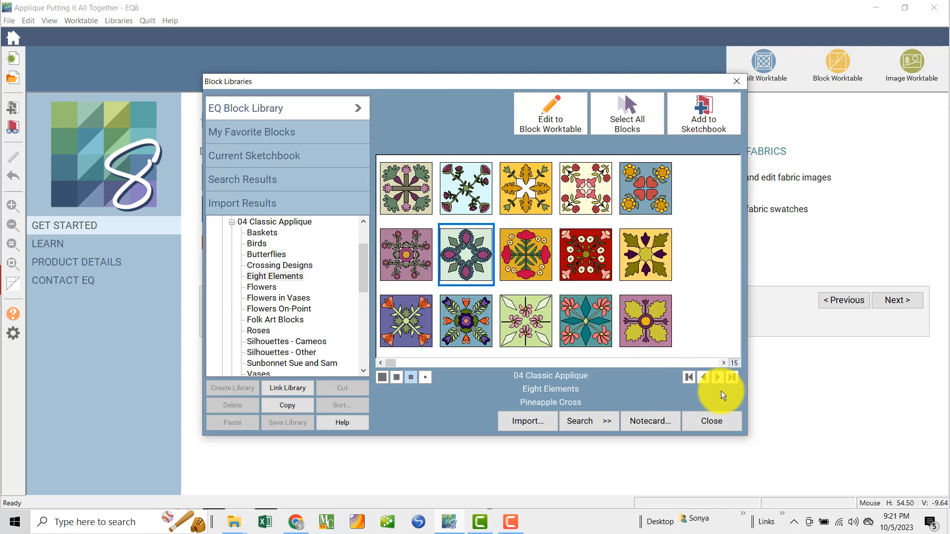
pyautogui.click(716, 423)
# Step: Open the Five Patch Shoo Fly block from the Classic Pieced, Five Patch library category for editing on the Block Worktable
pyautogui.click(105, 21)
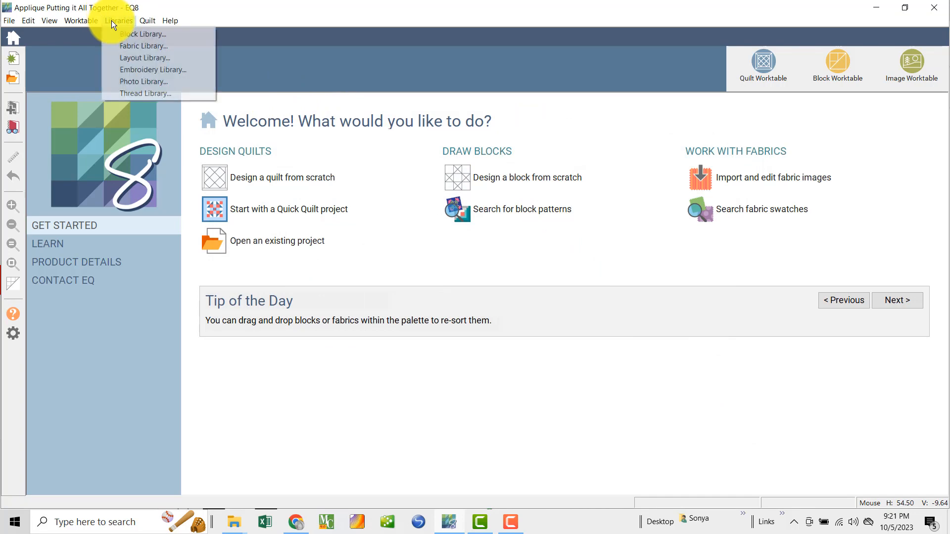
pyautogui.click(124, 33)
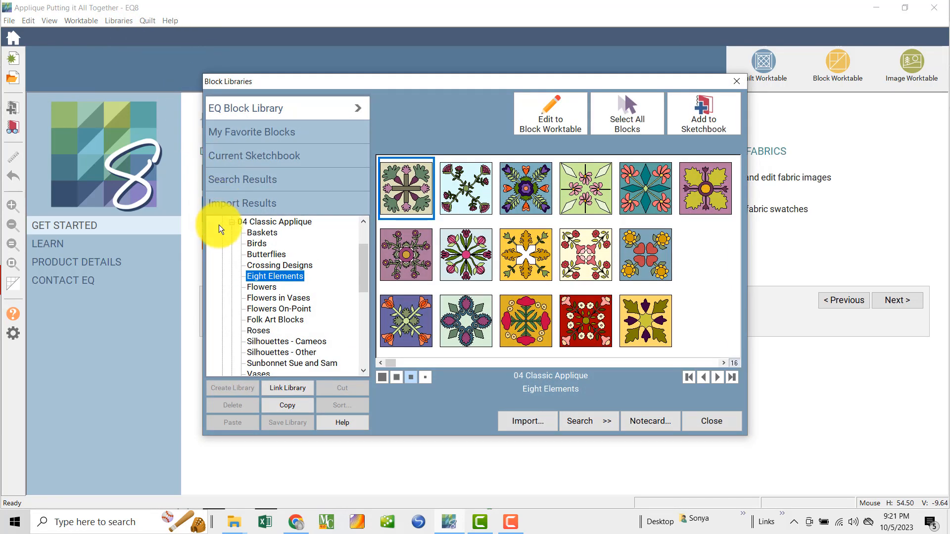
pyautogui.click(232, 222)
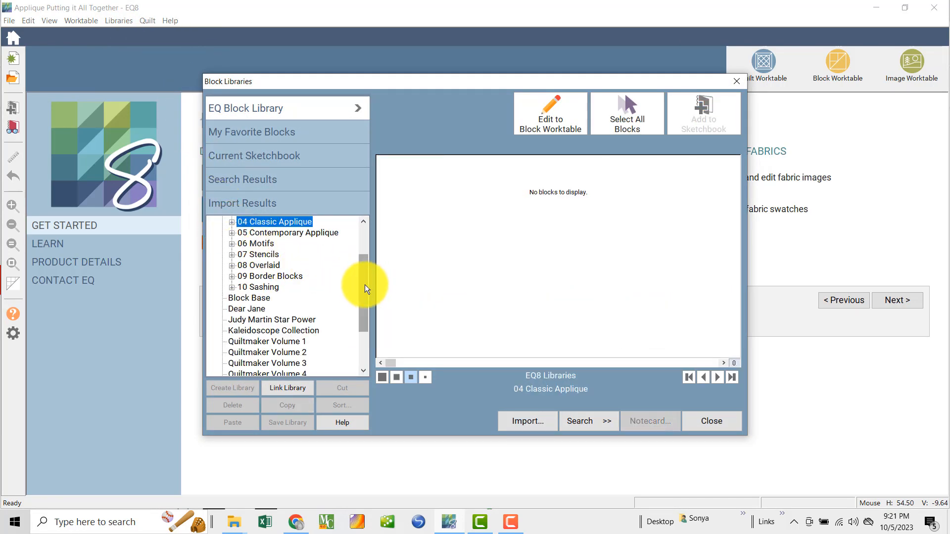
pyautogui.moveTo(365, 275); pyautogui.dragTo(365, 254)
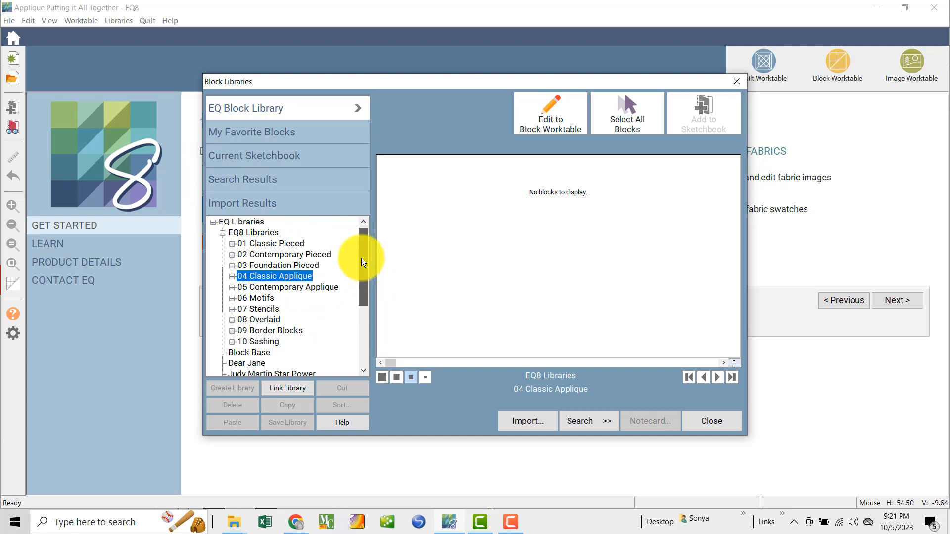
pyautogui.click(231, 244)
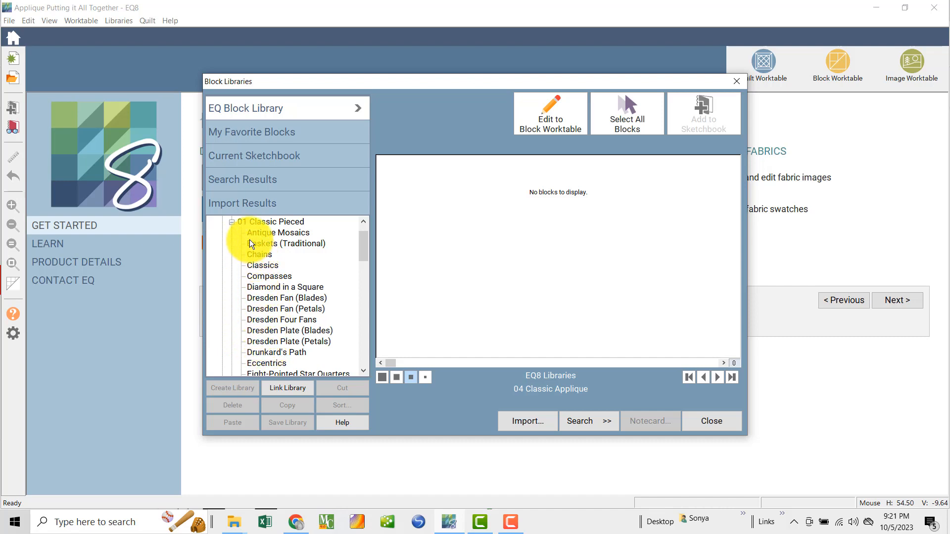
pyautogui.scroll(-1, 363, 255)
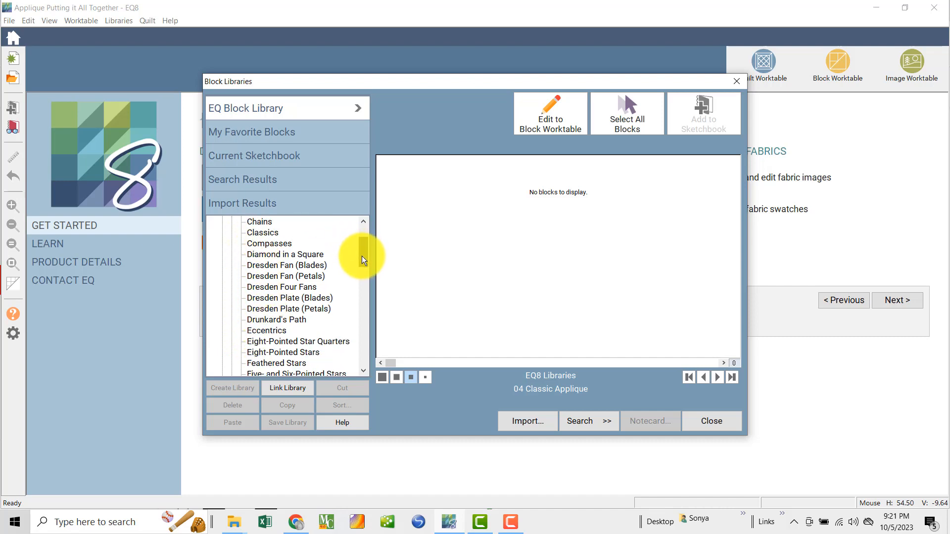
pyautogui.scroll(-2, 362, 257)
pyautogui.click(255, 332)
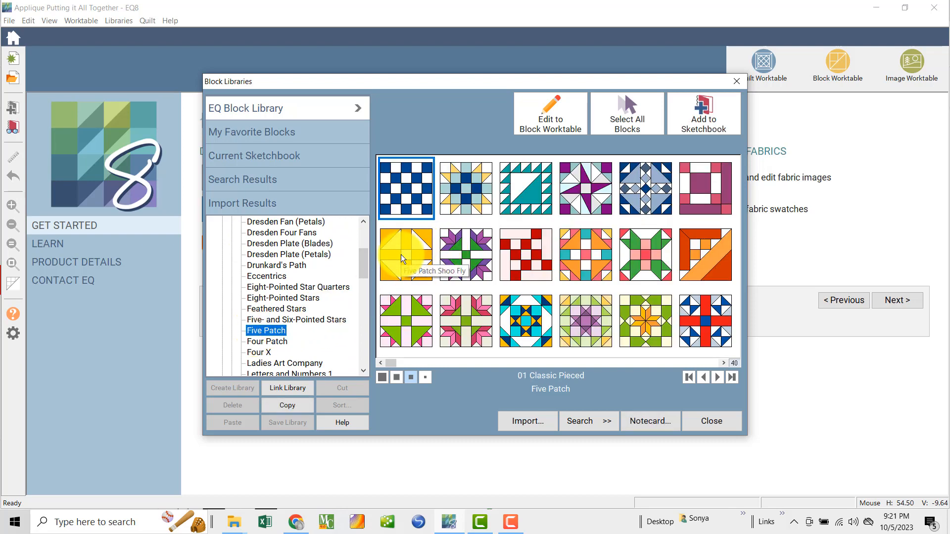
pyautogui.click(402, 258)
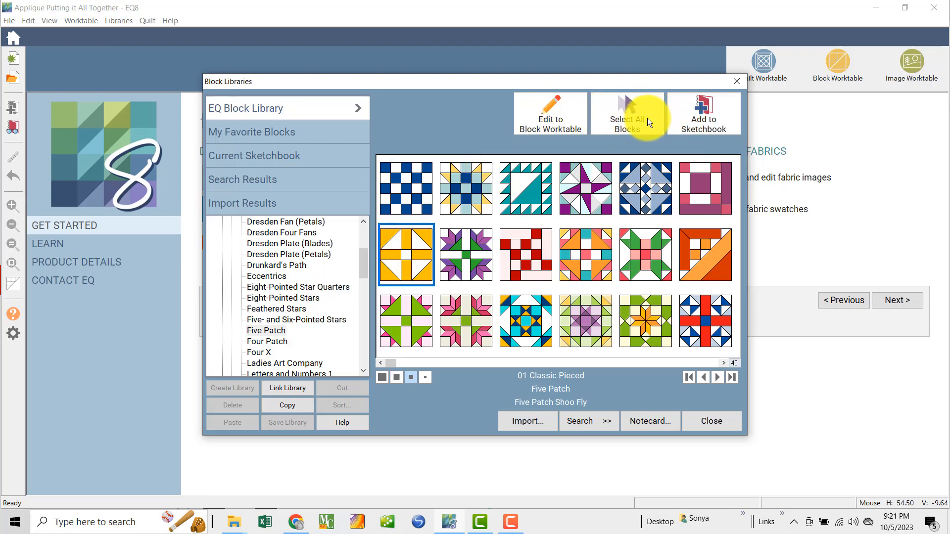
pyautogui.click(558, 119)
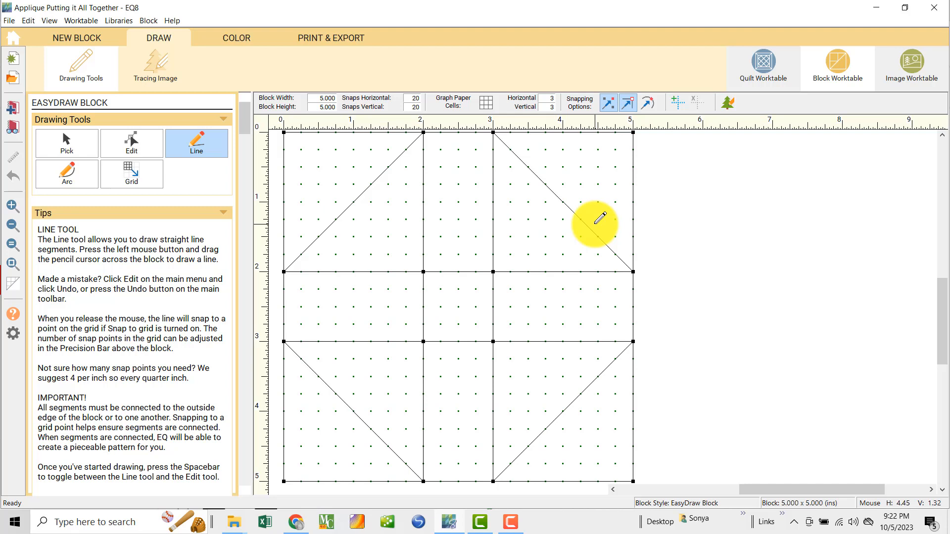
# Step: Set the Five Patch Shoo Fly block's width and height to 12 inches
pyautogui.moveTo(316, 98); pyautogui.dragTo(366, 97)
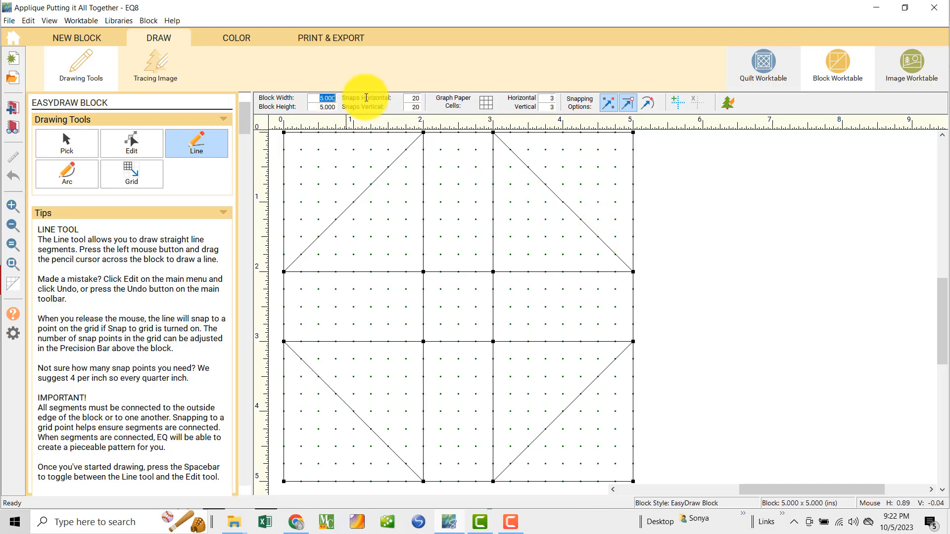
pyautogui.write('12')
pyautogui.press('Tab')
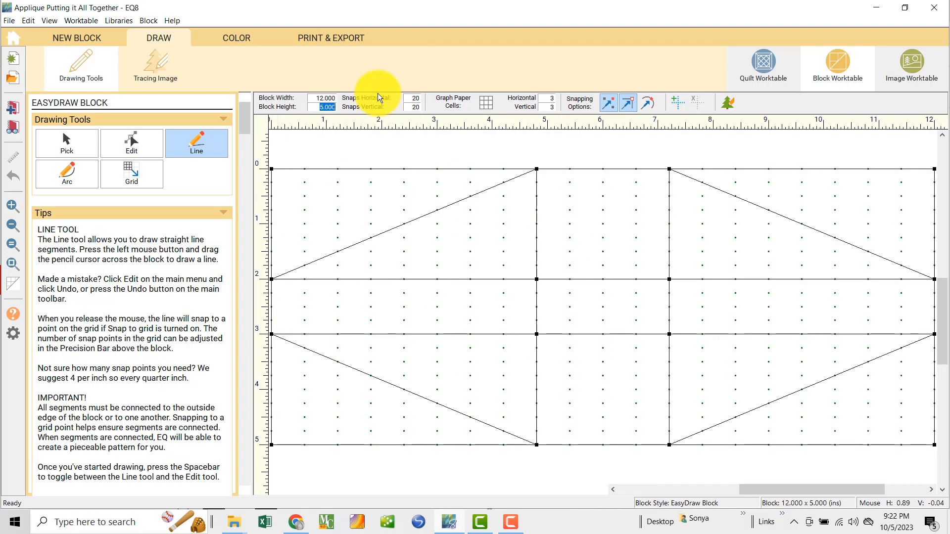
pyautogui.press('Tab')
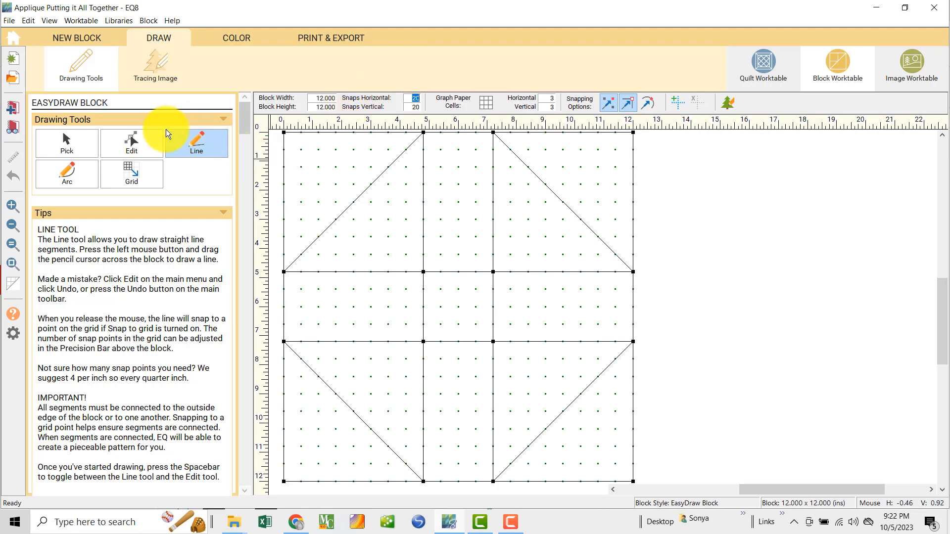
# Step: Select all segments of the Five Patch Shoo Fly block and copy them
pyautogui.click(81, 147)
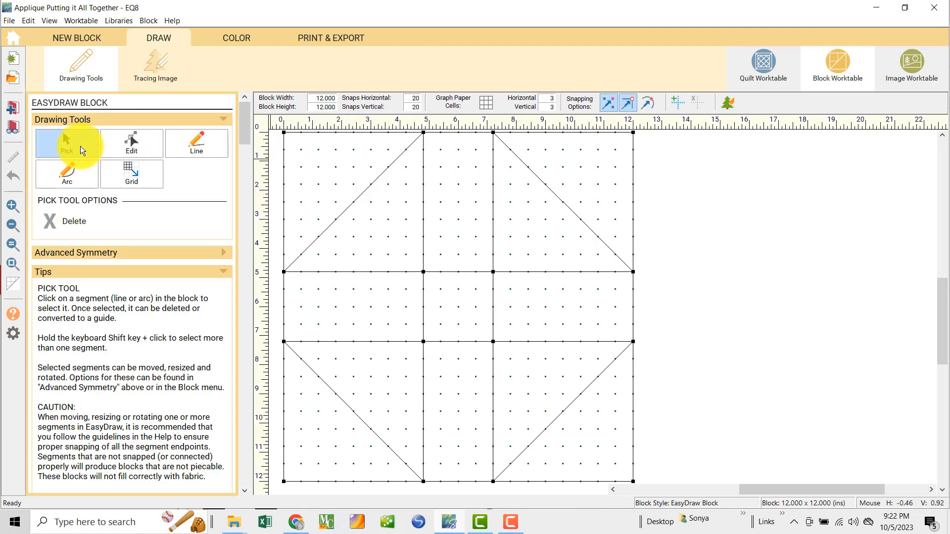
pyautogui.hotkey('ctrl', 'a')
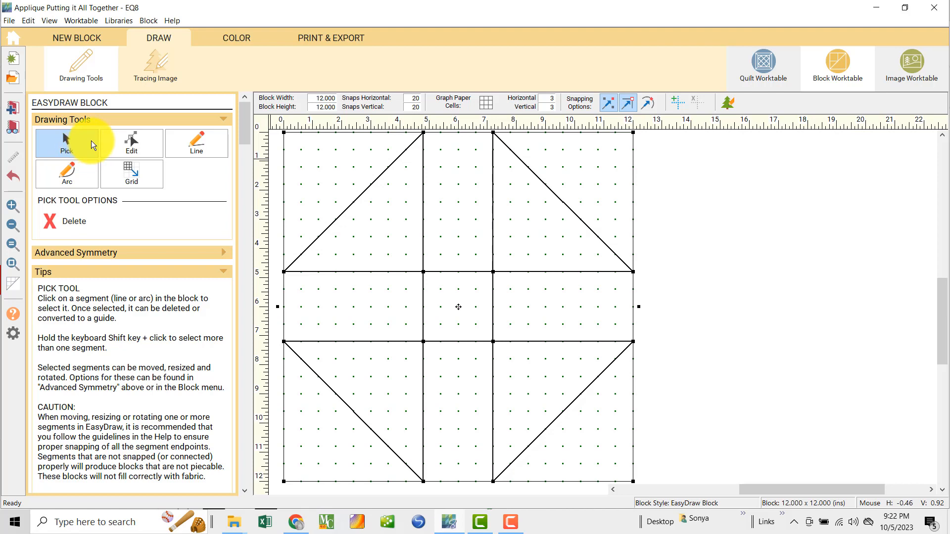
pyautogui.click(29, 21)
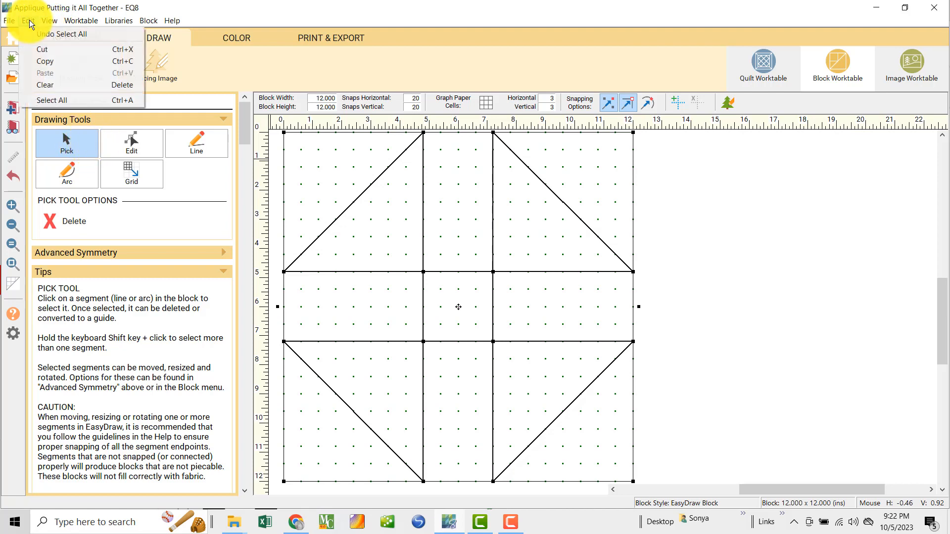
pyautogui.click(46, 62)
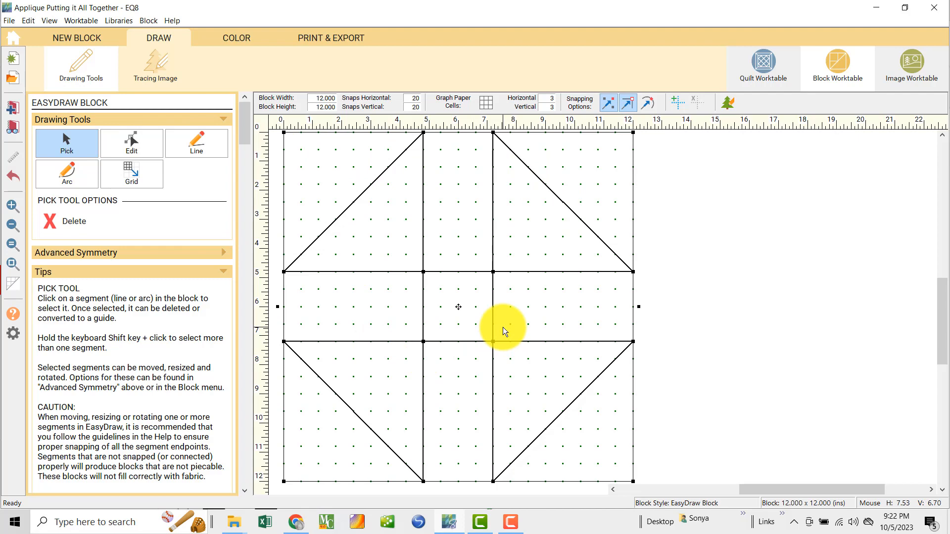
# Step: Start a new pieced and applique block in the Easy + Applique style
pyautogui.click(78, 38)
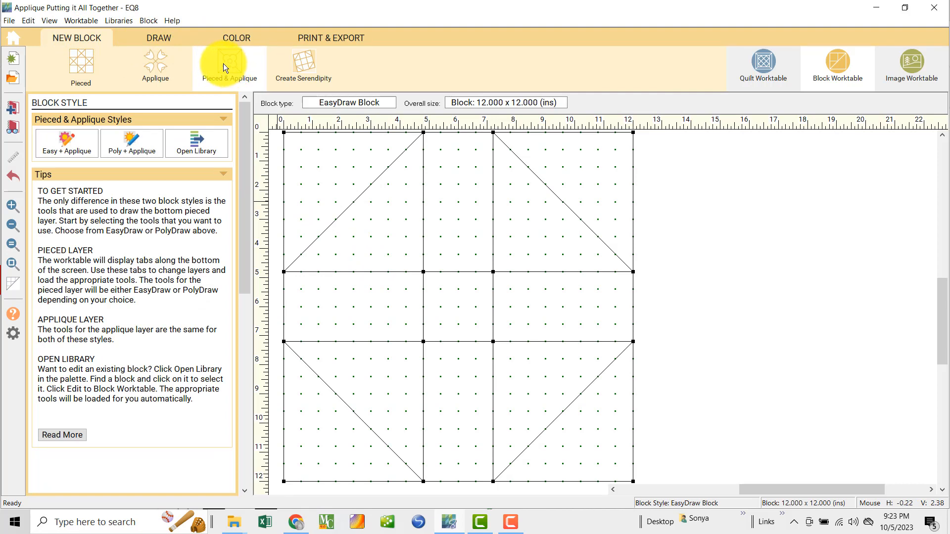
pyautogui.click(64, 144)
pyautogui.click(532, 296)
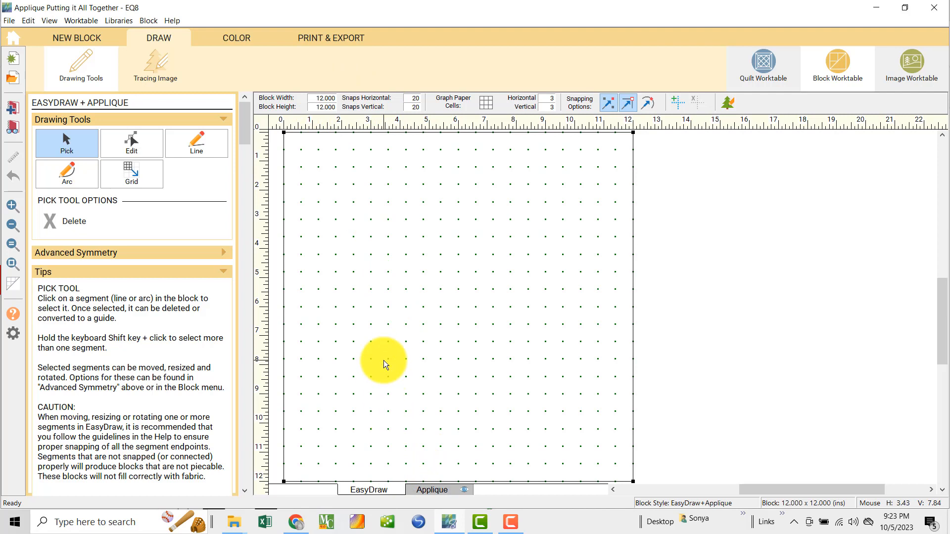
# Step: Paste the copied segments into the EasyDraw layer, align them with the block outline, and check the patches in the coloring view
pyautogui.hotkey('ctrl', 'v')
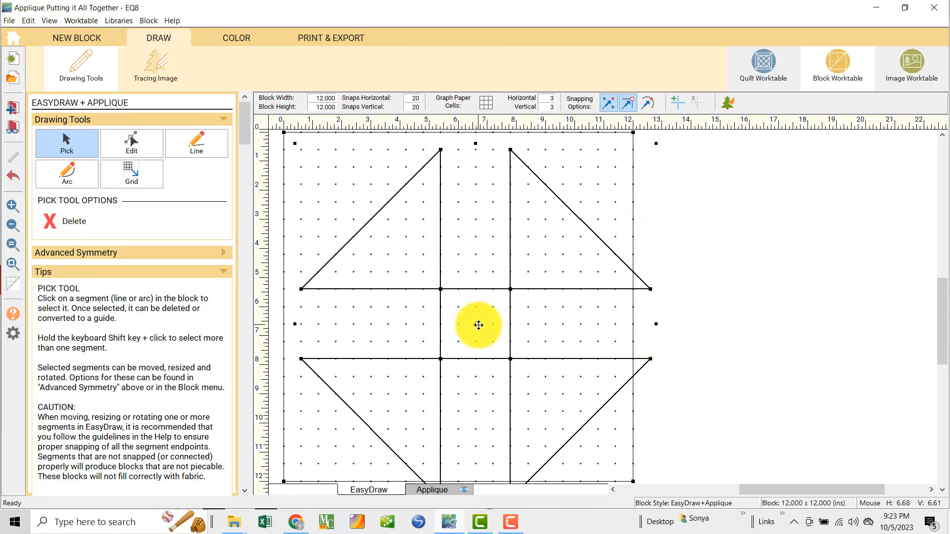
pyautogui.moveTo(474, 325); pyautogui.dragTo(455, 308)
pyautogui.scroll(-2, 682, 317)
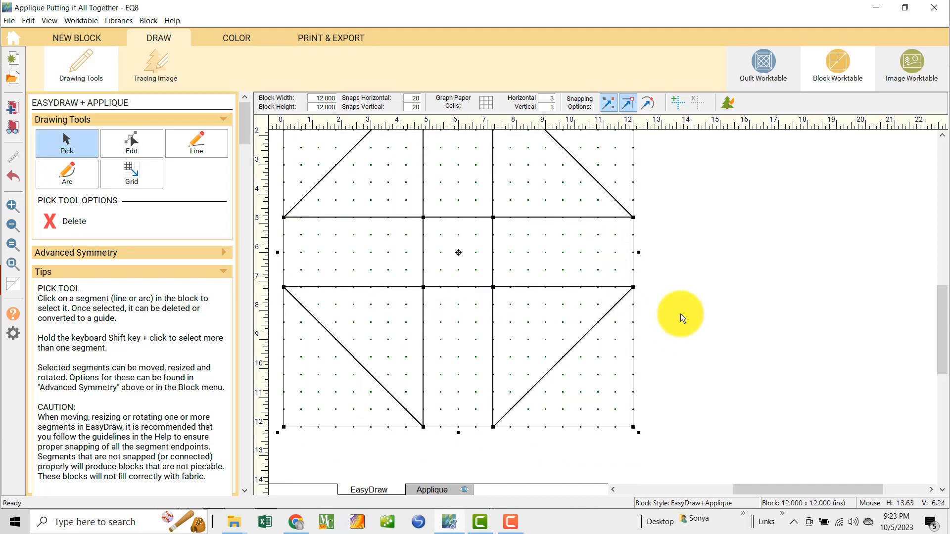
pyautogui.scroll(2, 678, 317)
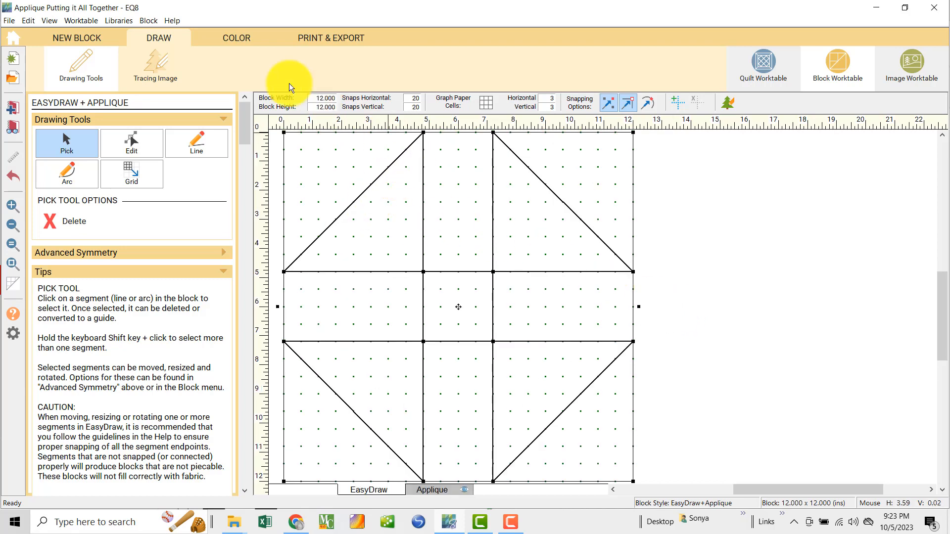
pyautogui.click(236, 42)
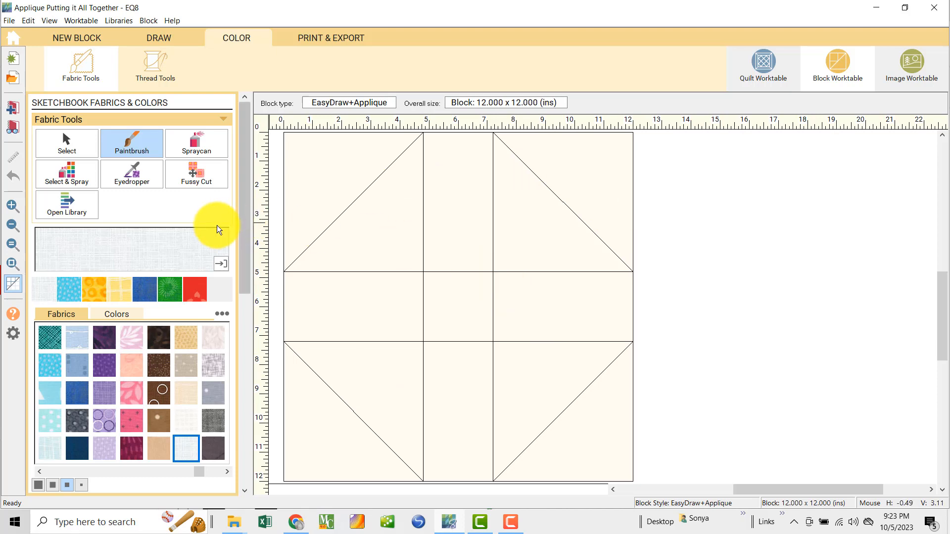
pyautogui.click(168, 38)
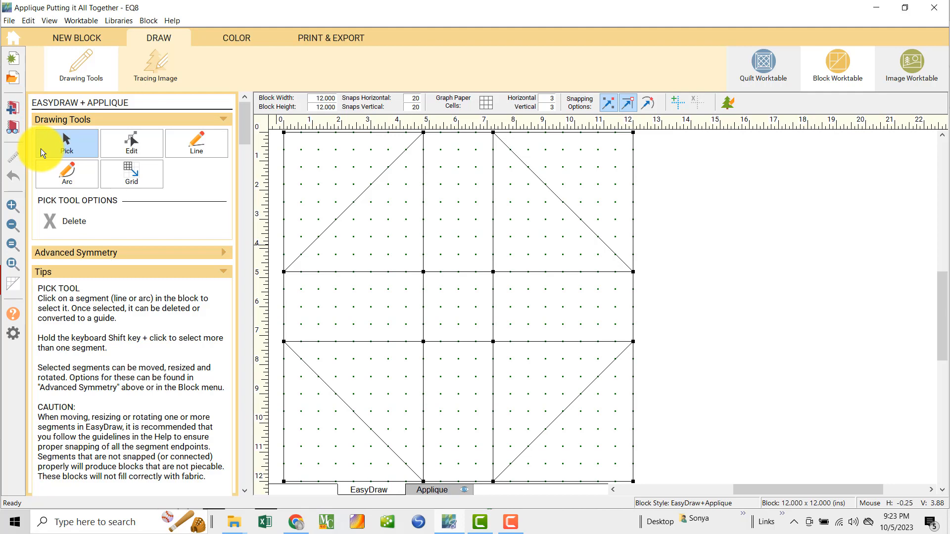
# Step: Open the Tulip and Pomegranate block from the project sketchbook for editing
pyautogui.click(14, 131)
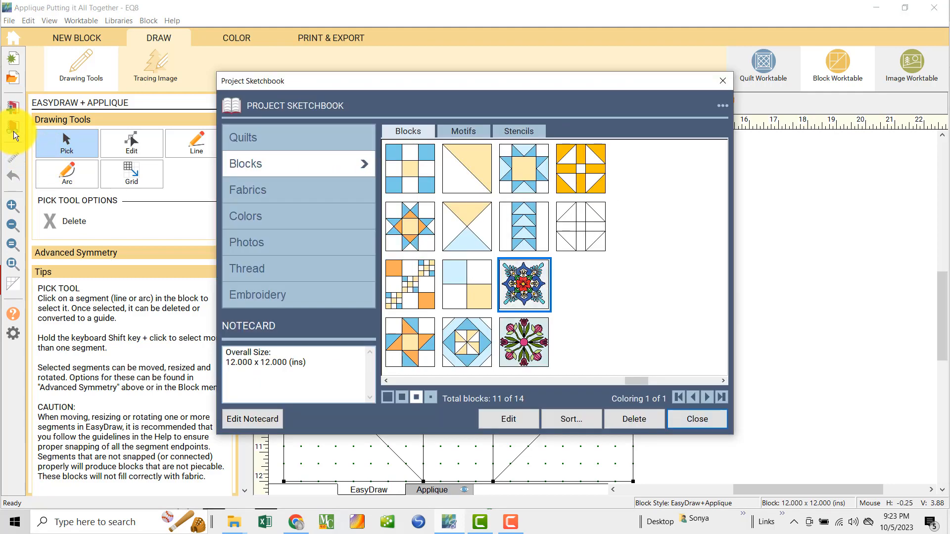
pyautogui.click(524, 350)
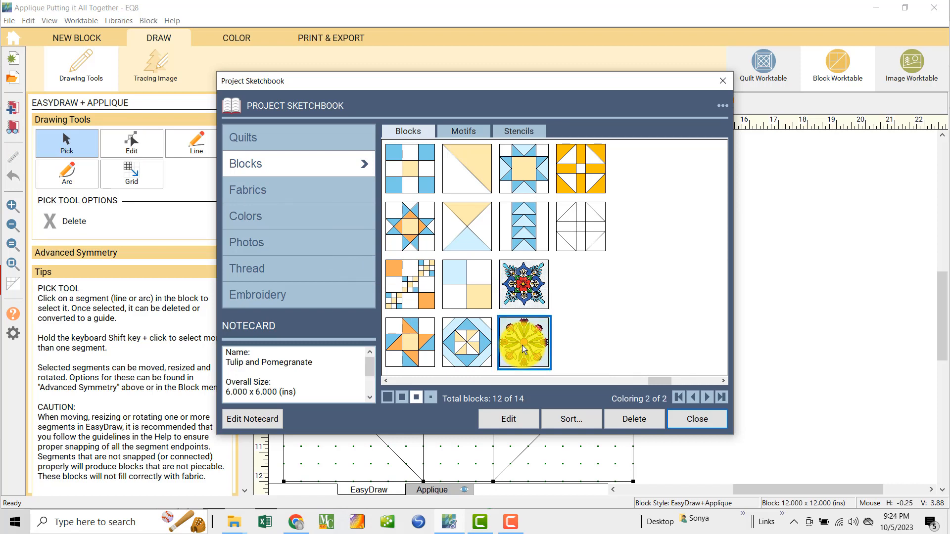
pyautogui.click(510, 419)
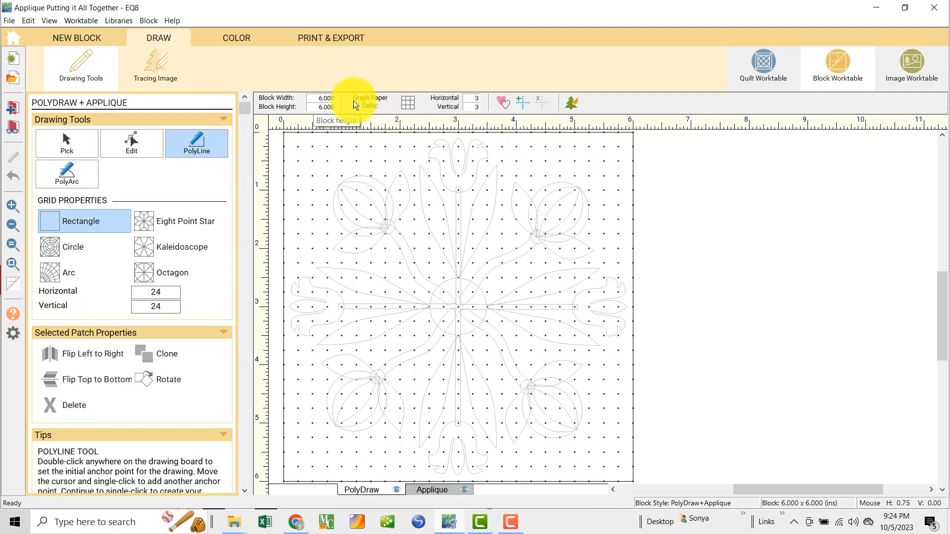
# Step: Set the Tulip and Pomegranate block's width and height to 12 inches and switch to its Applique layer
pyautogui.doubleClick(318, 98)
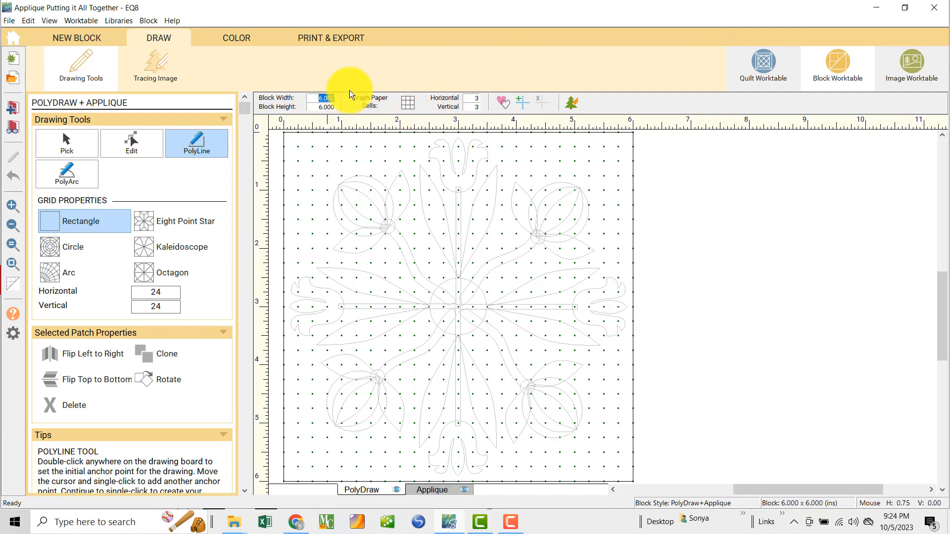
pyautogui.write('12')
pyautogui.press('Tab')
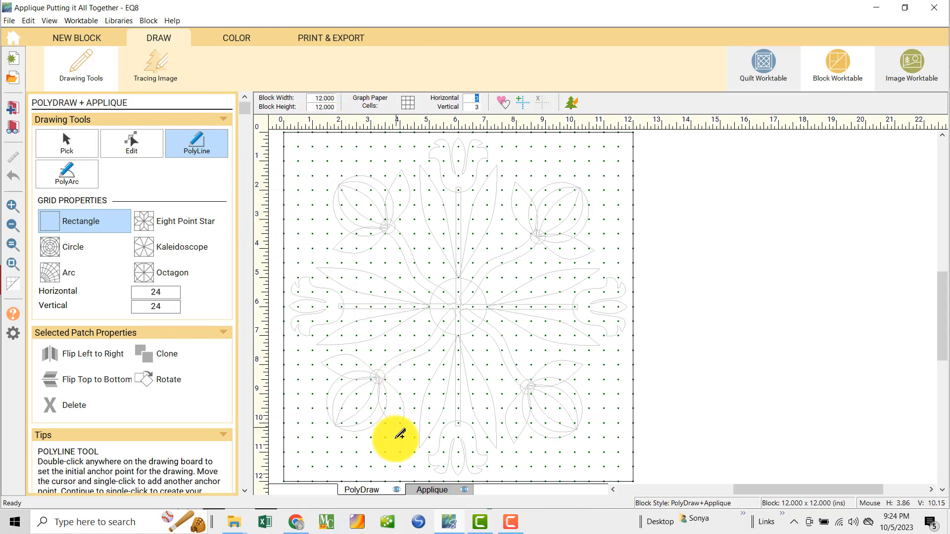
pyautogui.click(435, 490)
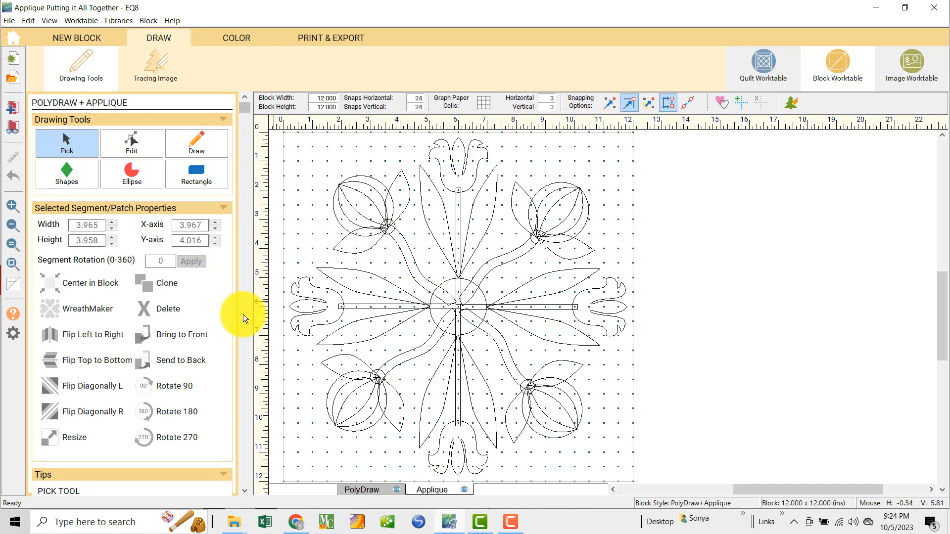
# Step: Select all the applique shapes and add the 12-inch Tulip and Pomegranate block to the project sketchbook
pyautogui.hotkey('ctrl', 'a')
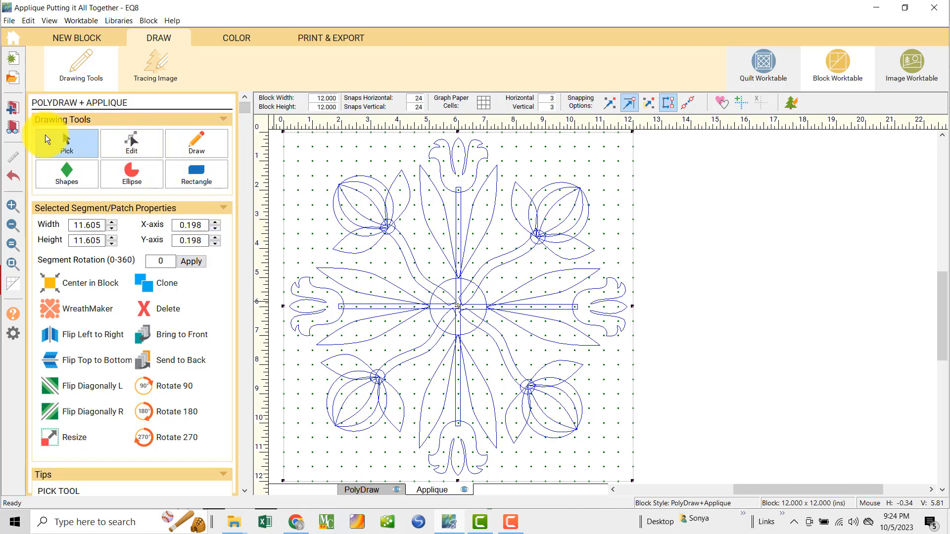
pyautogui.click(15, 106)
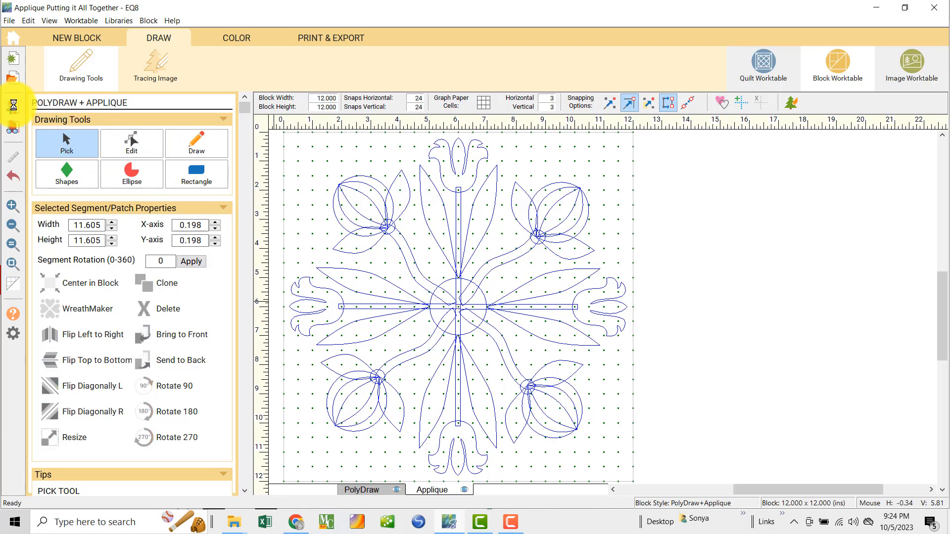
pyautogui.click(12, 130)
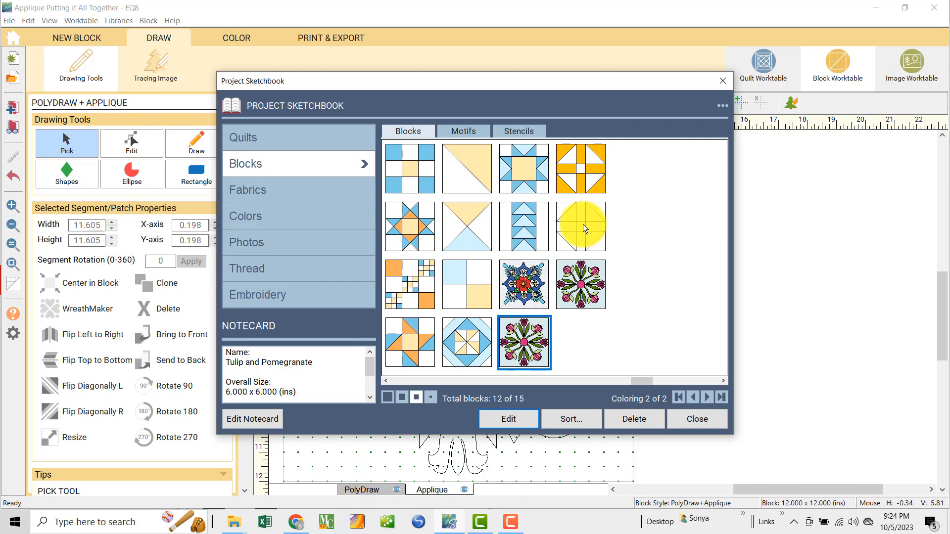
pyautogui.click(583, 228)
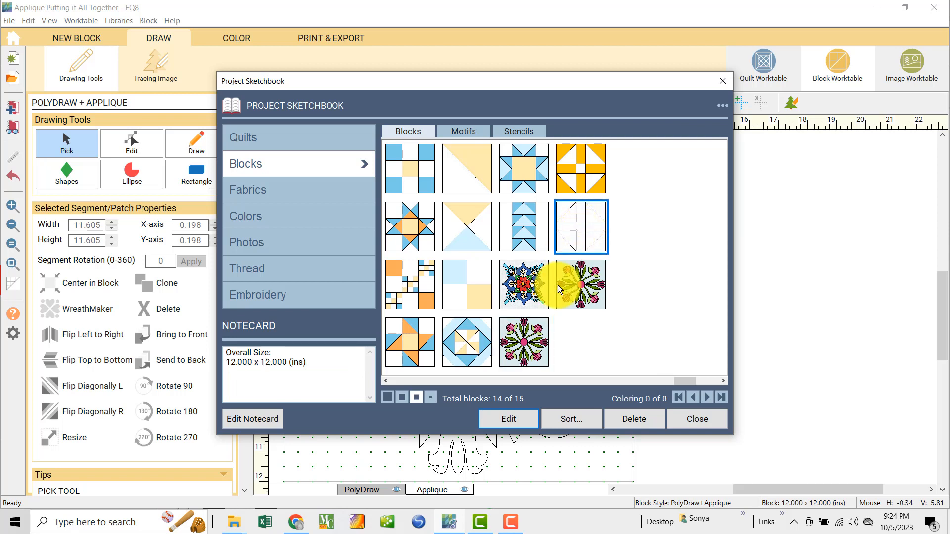
pyautogui.doubleClick(580, 226)
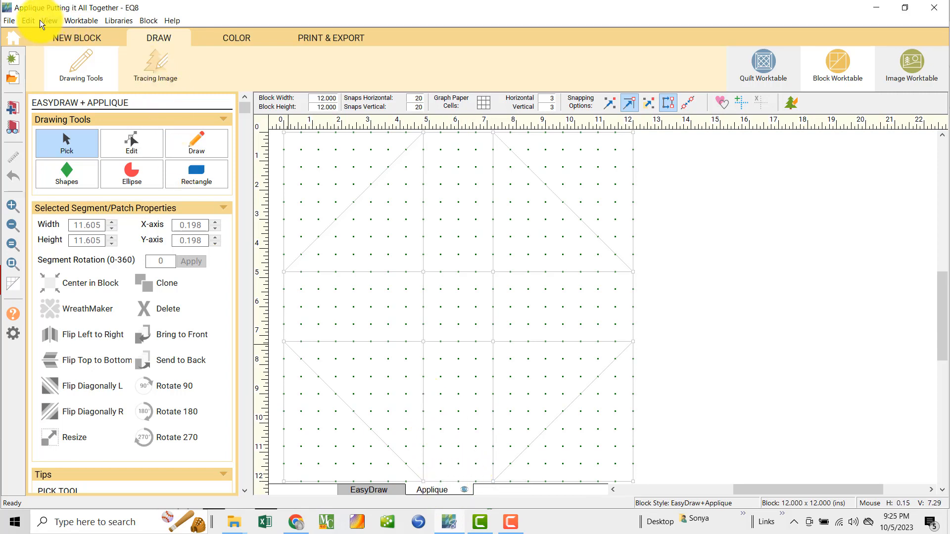
pyautogui.click(27, 21)
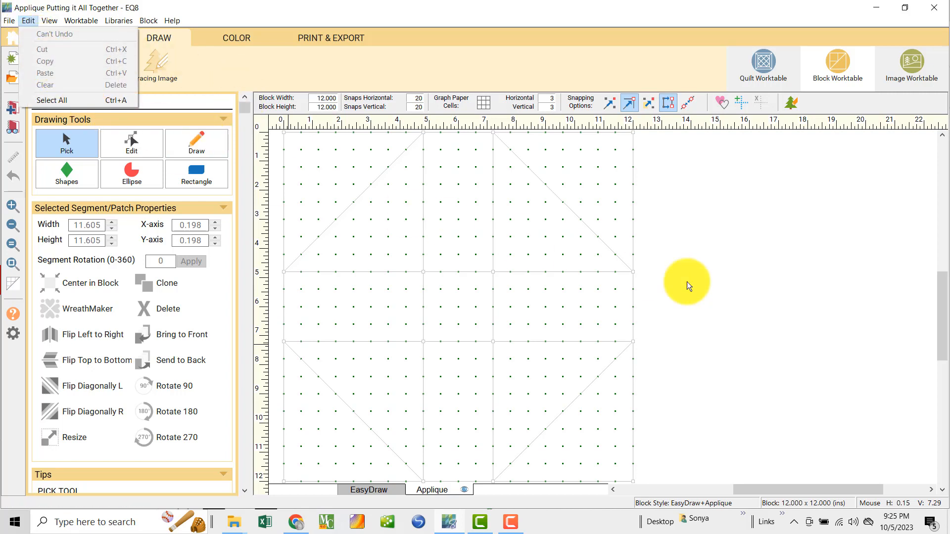
pyautogui.click(14, 126)
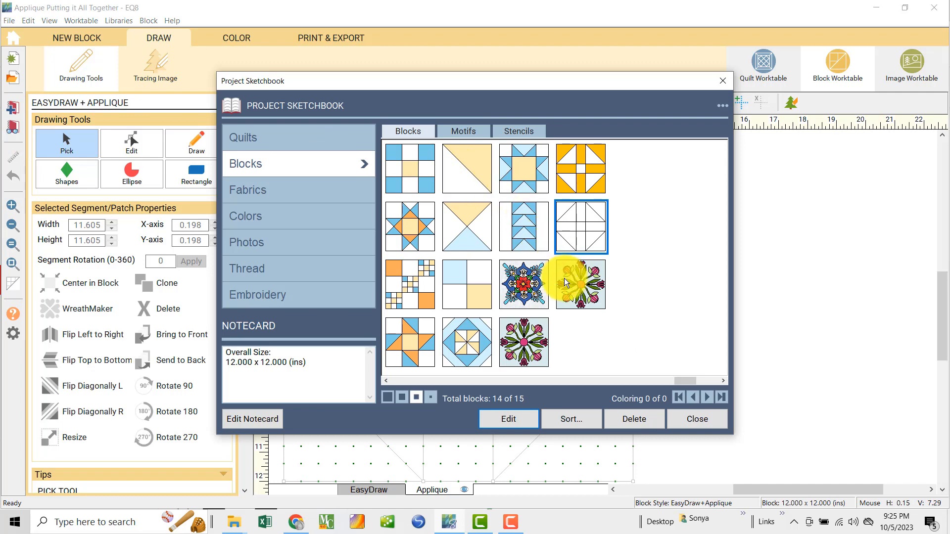
pyautogui.click(562, 299)
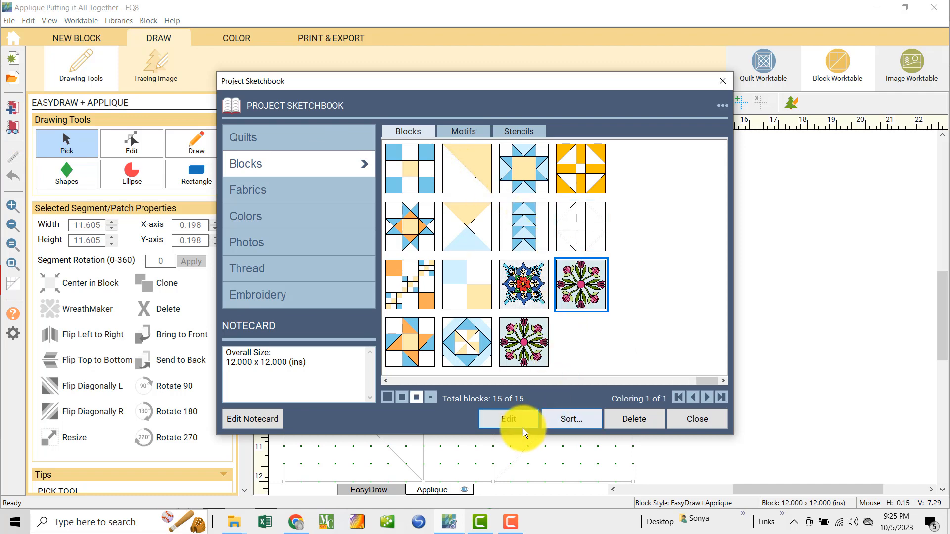
pyautogui.doubleClick(579, 290)
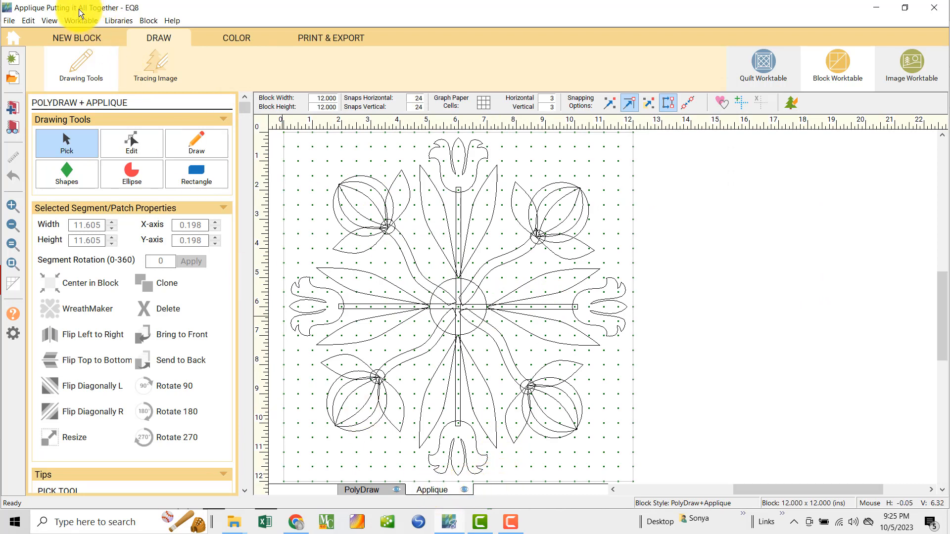
# Step: Select all the Tulip and Pomegranate applique shapes and copy them
pyautogui.hotkey('ctrl', 'a')
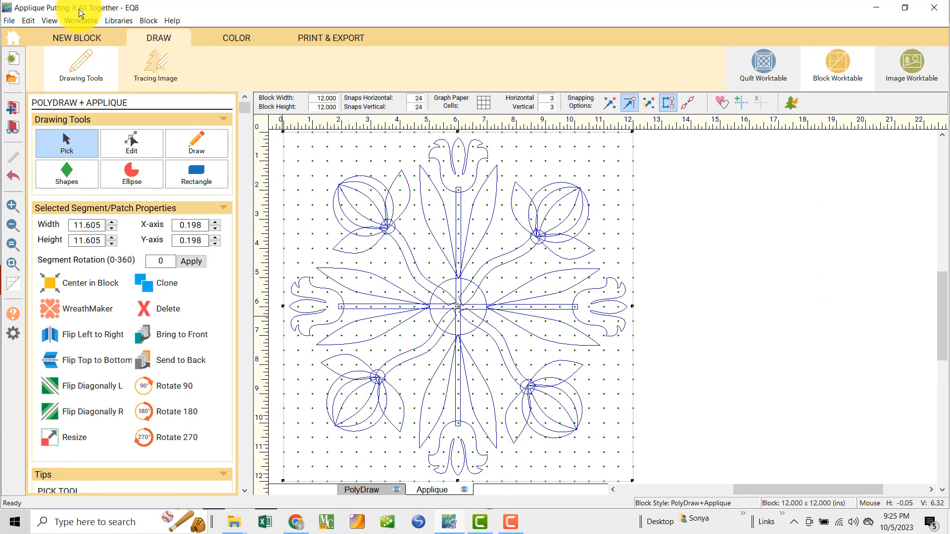
pyautogui.click(26, 23)
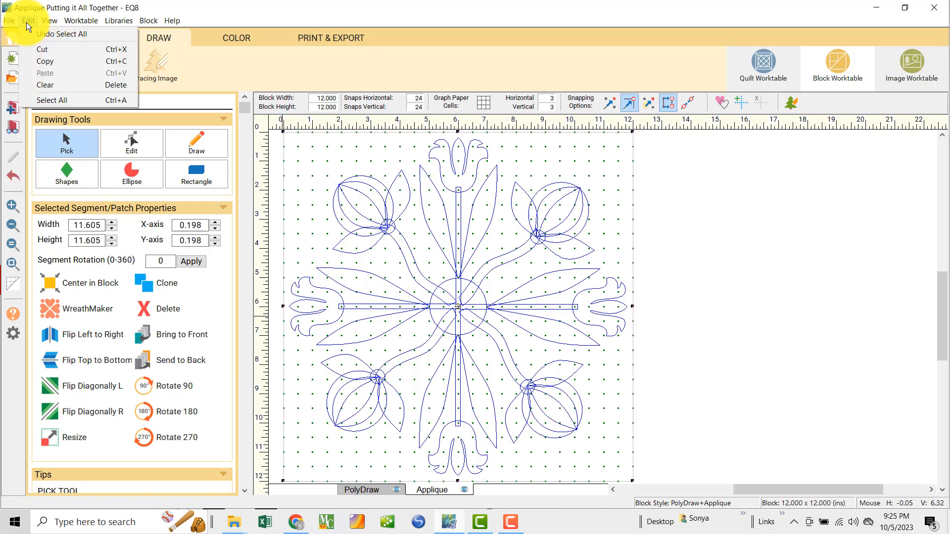
pyautogui.click(41, 61)
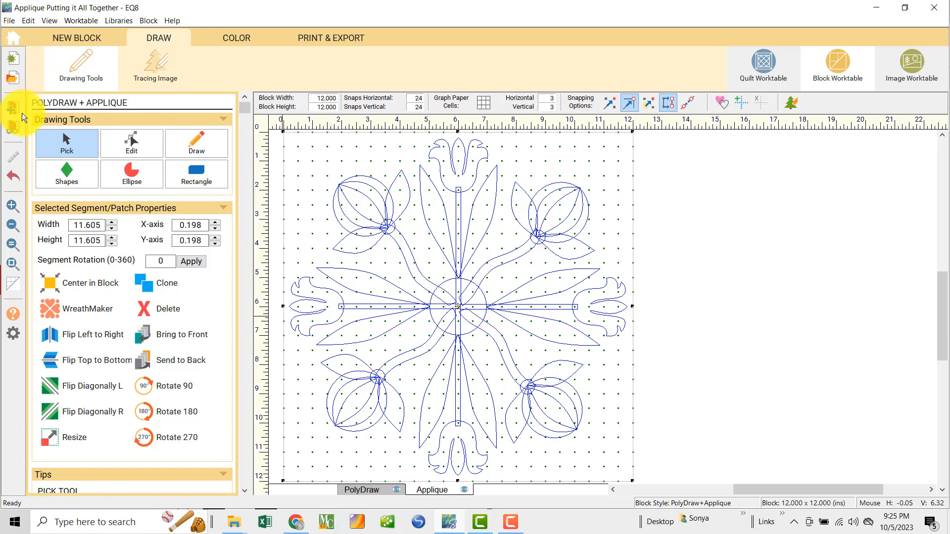
# Step: Open the uncolored 12-inch EasyDraw + Applique Shoo Fly block from the project sketchbook for editing
pyautogui.click(8, 127)
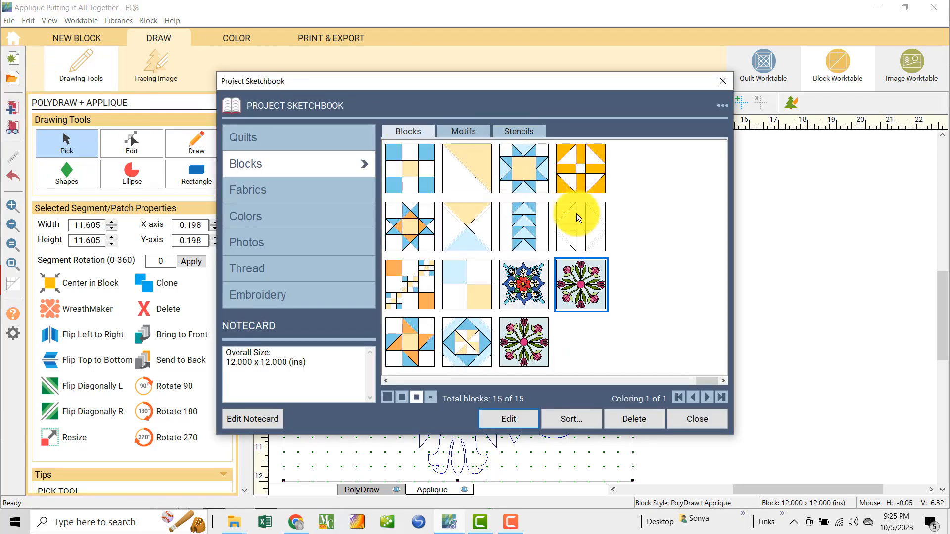
pyautogui.click(580, 224)
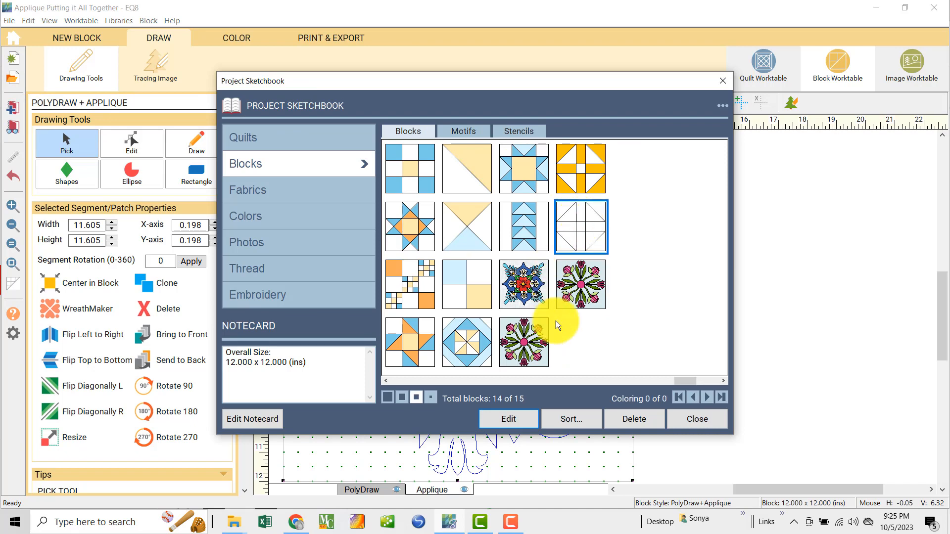
pyautogui.click(521, 414)
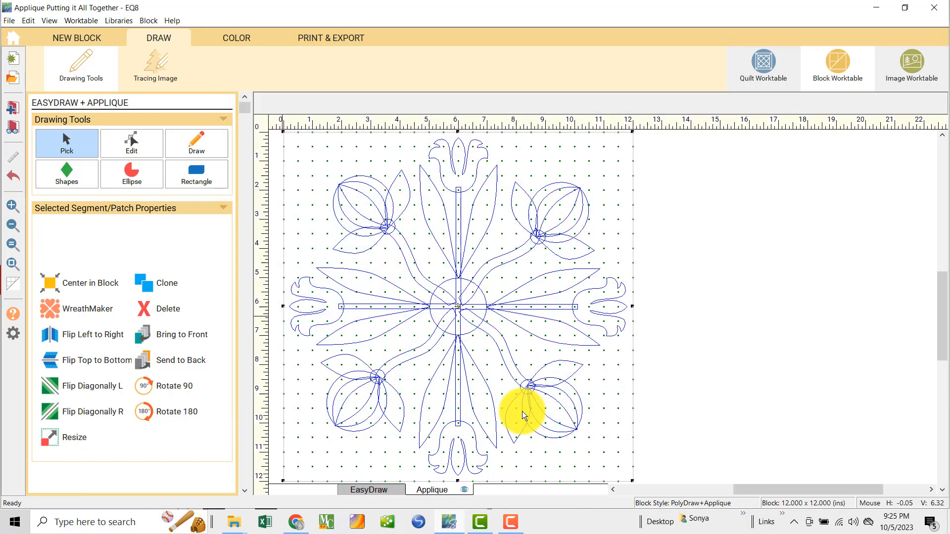
# Step: Paste the copied applique shapes onto the Shoo Fly block's Applique layer and center them in the block
pyautogui.click(444, 480)
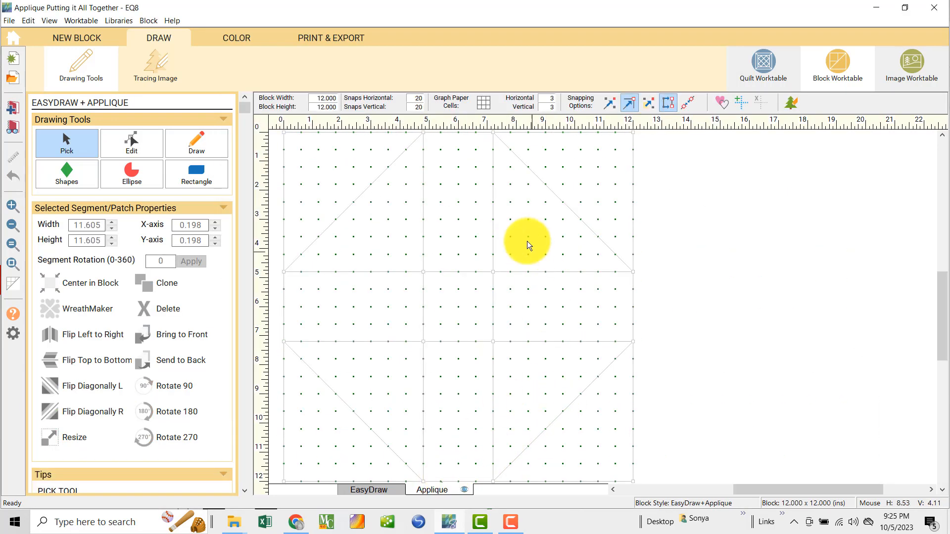
pyautogui.hotkey('ctrl', 'v')
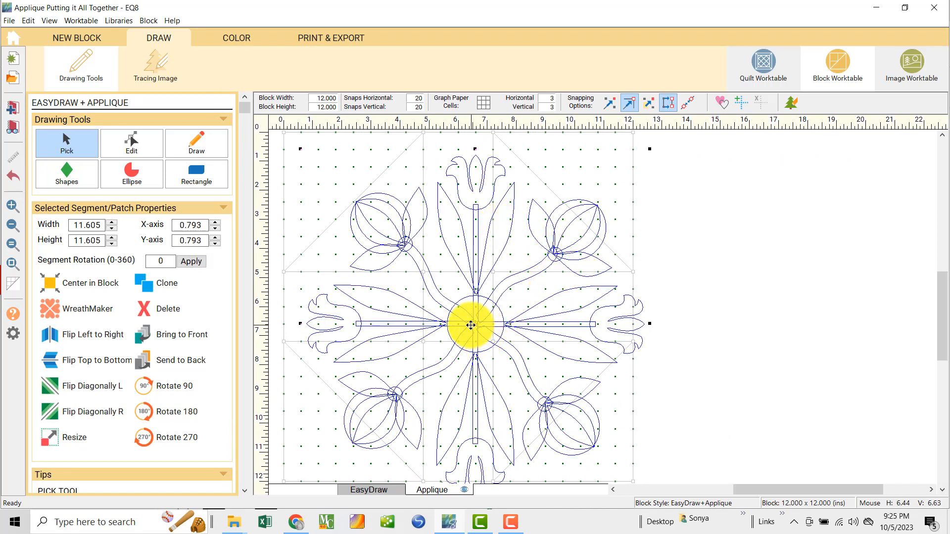
pyautogui.click(47, 283)
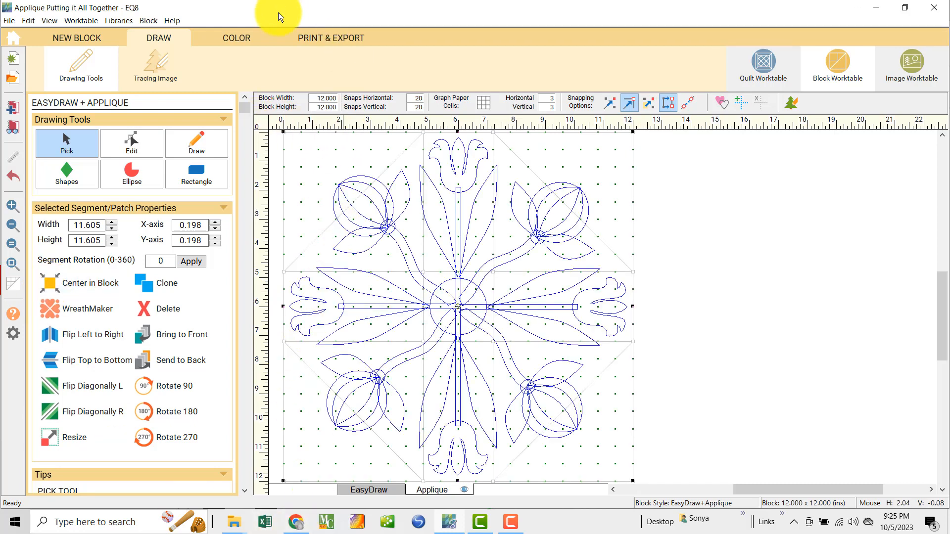
# Step: Color the background cross's four arms, the center square and the upper-left inner triangle with a pale gray-blue solid color
pyautogui.click(239, 37)
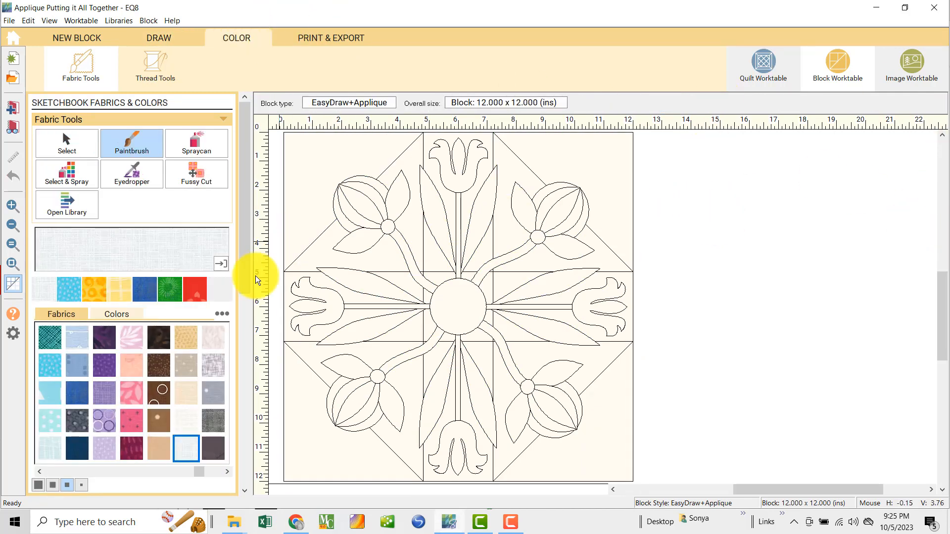
pyautogui.click(117, 315)
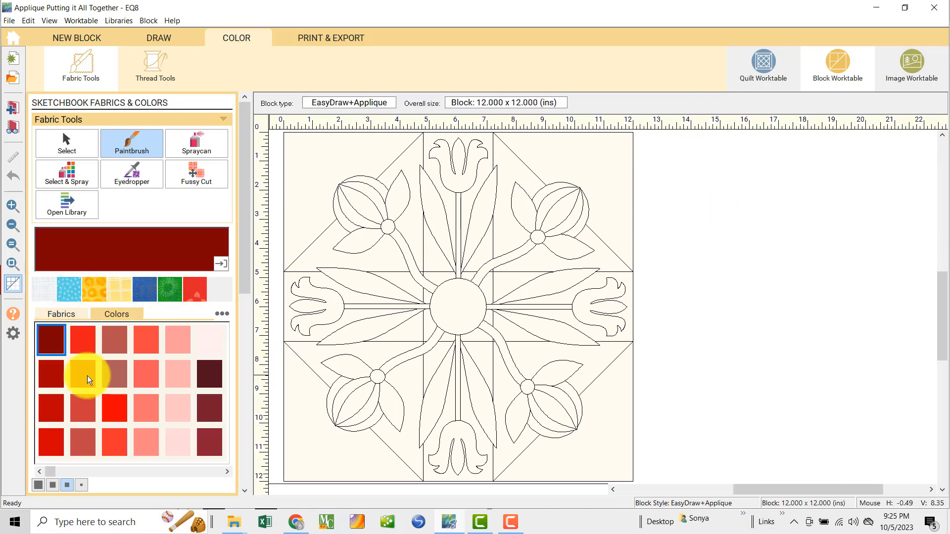
pyautogui.click(182, 470)
pyautogui.click(185, 471)
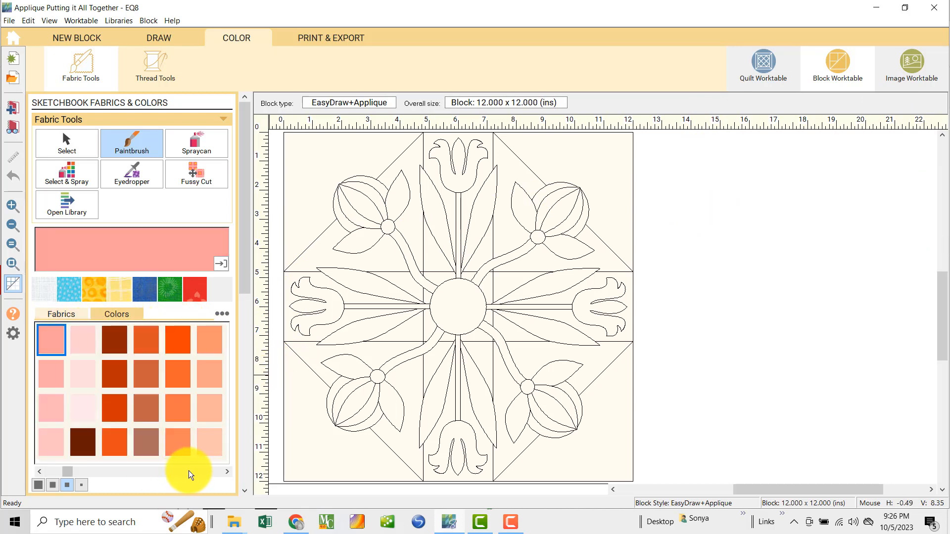
pyautogui.click(189, 471)
pyautogui.click(190, 470)
pyautogui.click(192, 470)
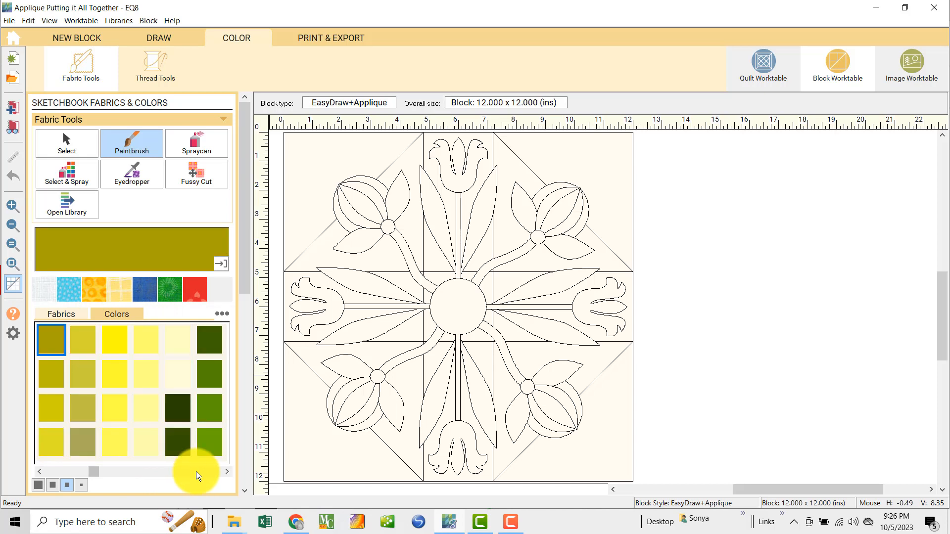
pyautogui.click(196, 471)
pyautogui.click(197, 471)
pyautogui.click(198, 472)
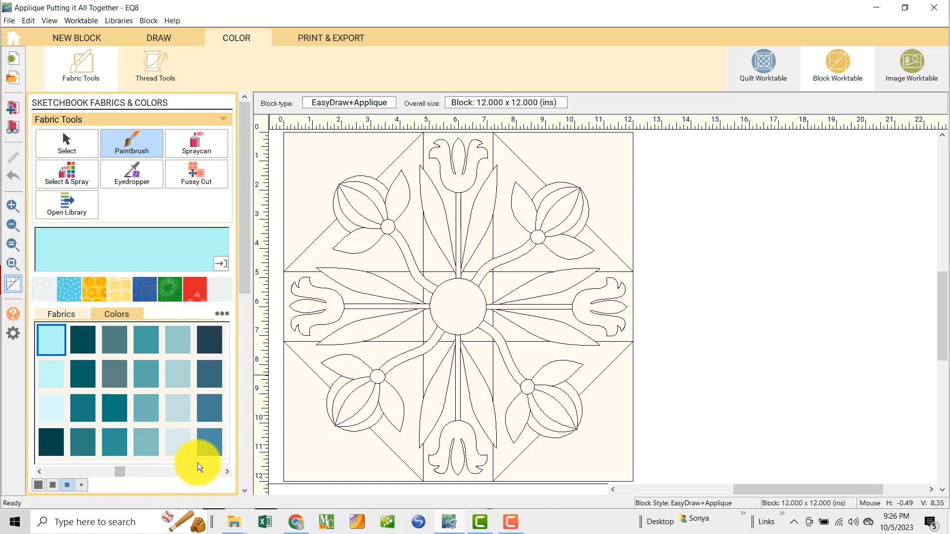
pyautogui.click(180, 435)
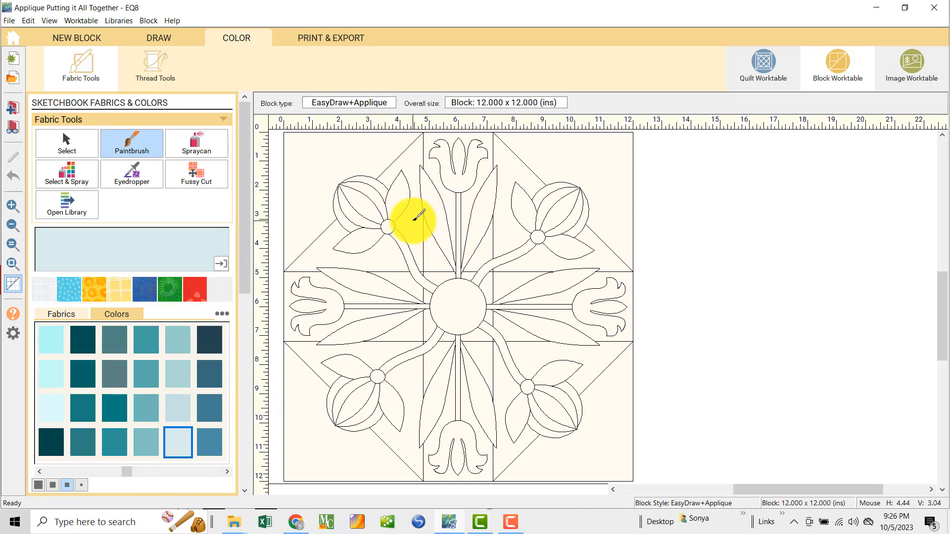
pyautogui.click(414, 217)
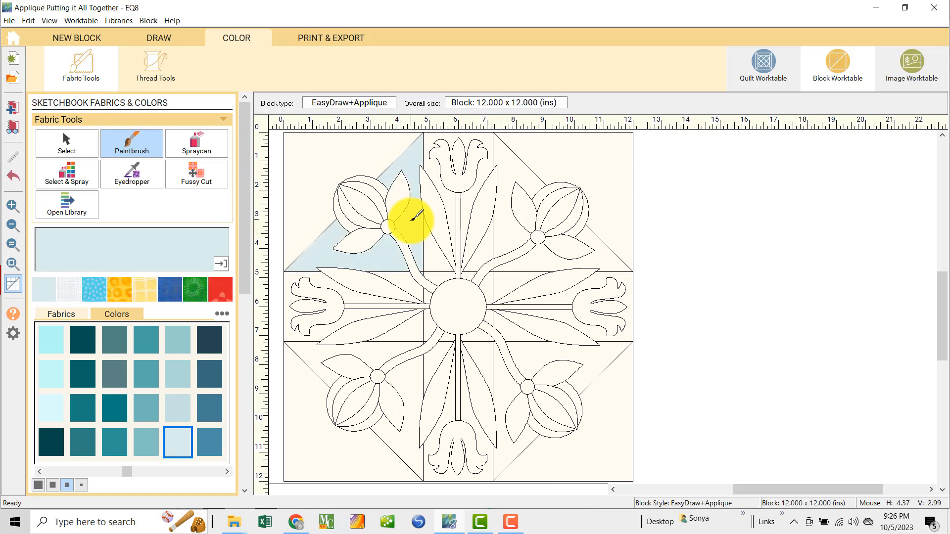
pyautogui.click(441, 276)
pyautogui.click(429, 364)
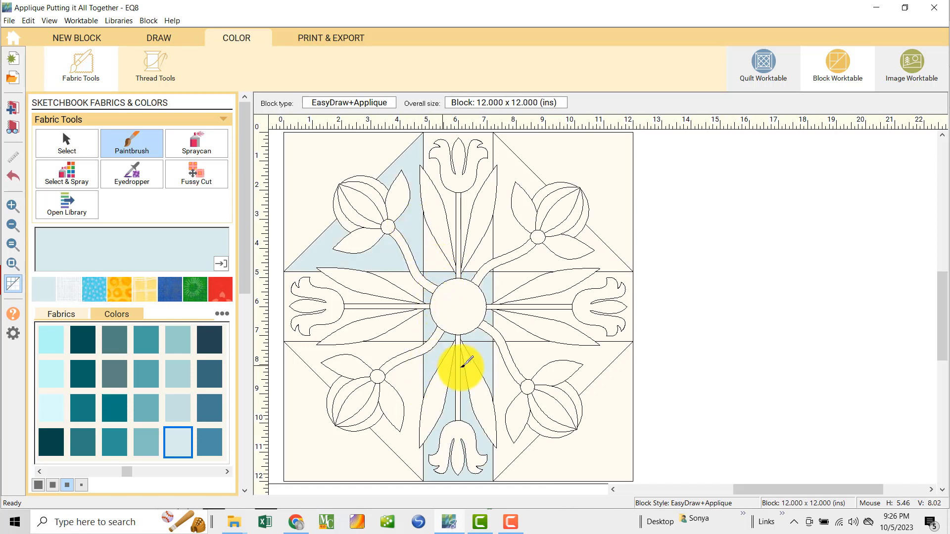
pyautogui.click(518, 335)
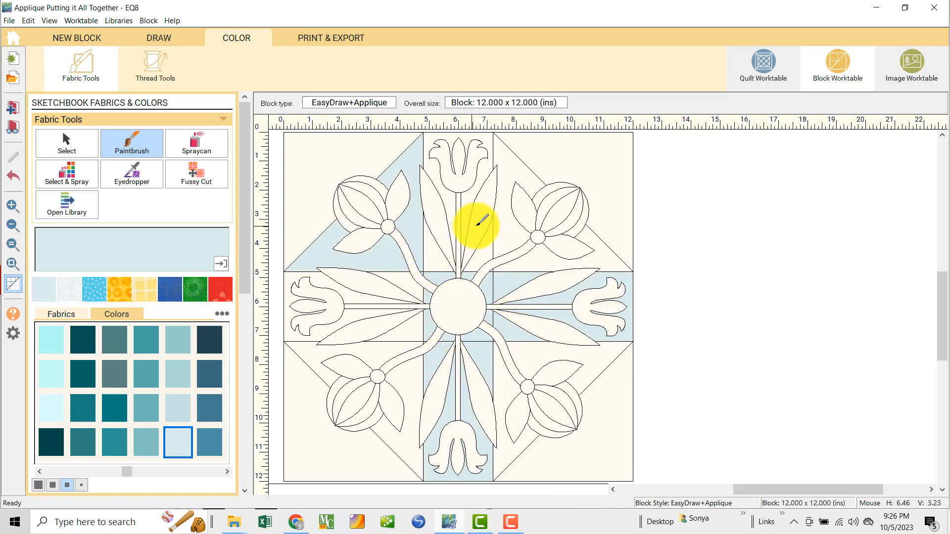
pyautogui.click(488, 243)
pyautogui.click(400, 326)
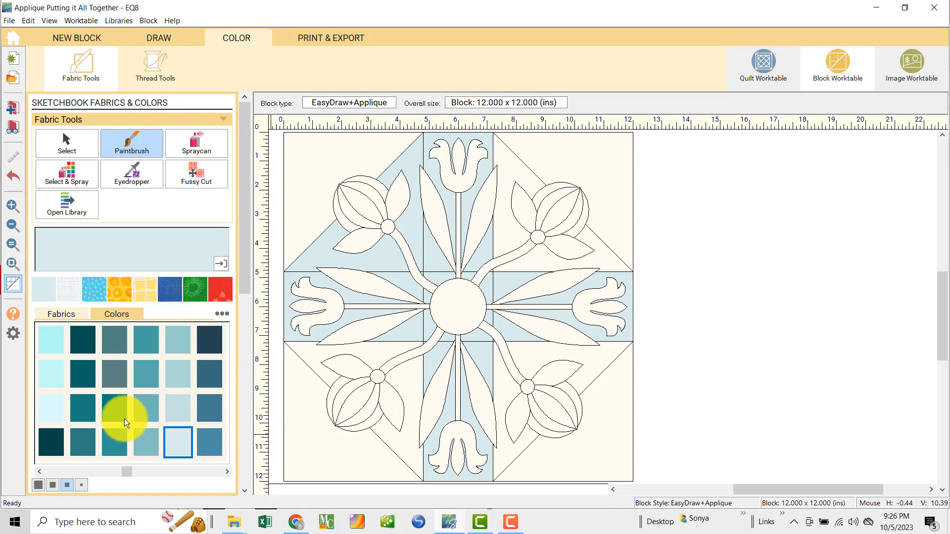
# Step: Color the center square and the four inner corner triangles of the background with a very light aqua
pyautogui.click(51, 400)
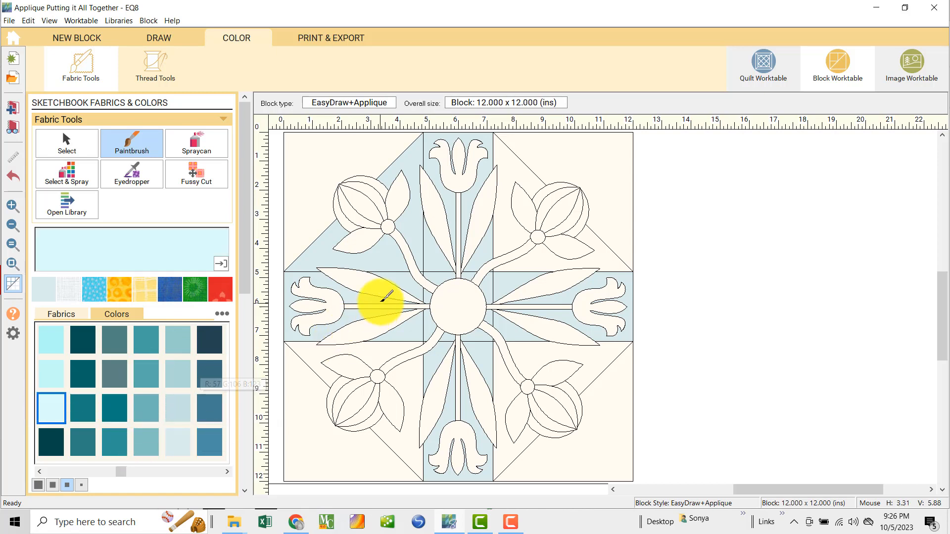
pyautogui.click(440, 274)
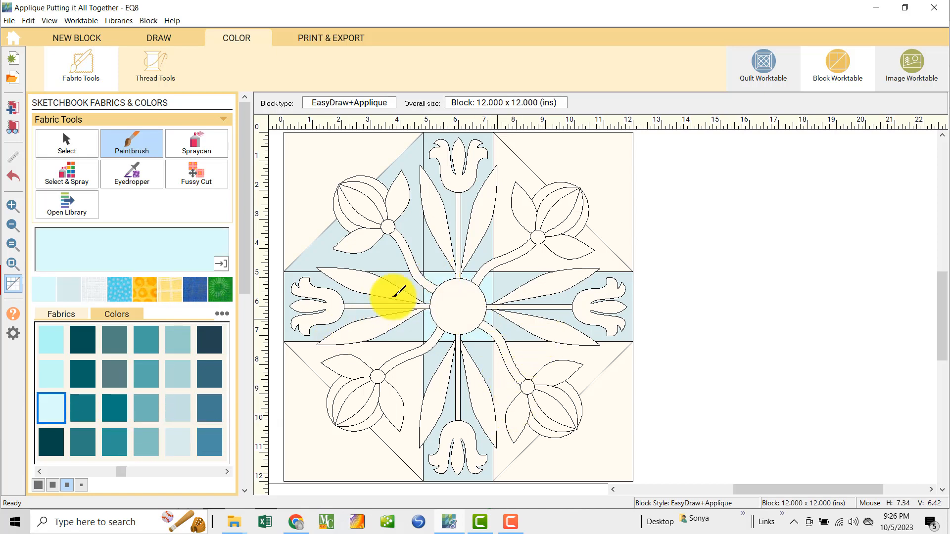
pyautogui.click(413, 232)
pyautogui.click(534, 255)
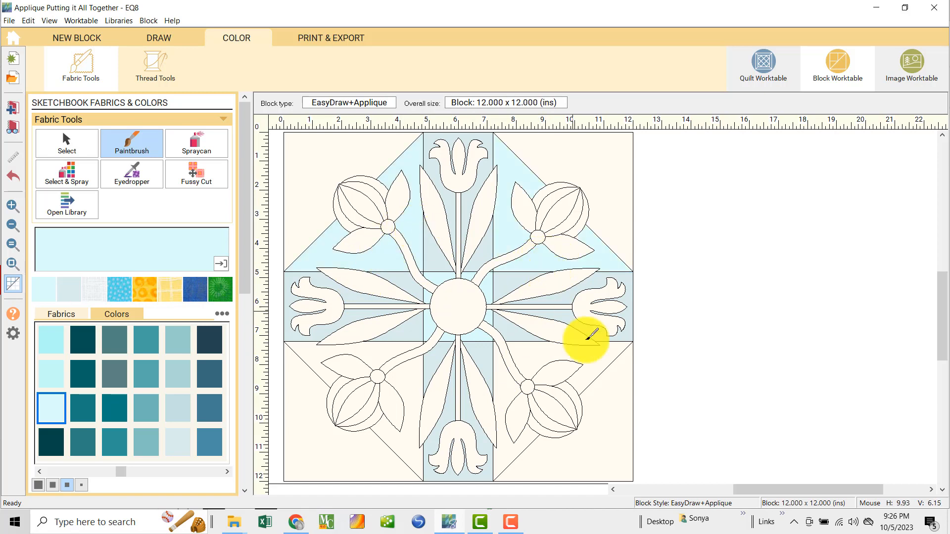
pyautogui.click(591, 358)
pyautogui.click(402, 435)
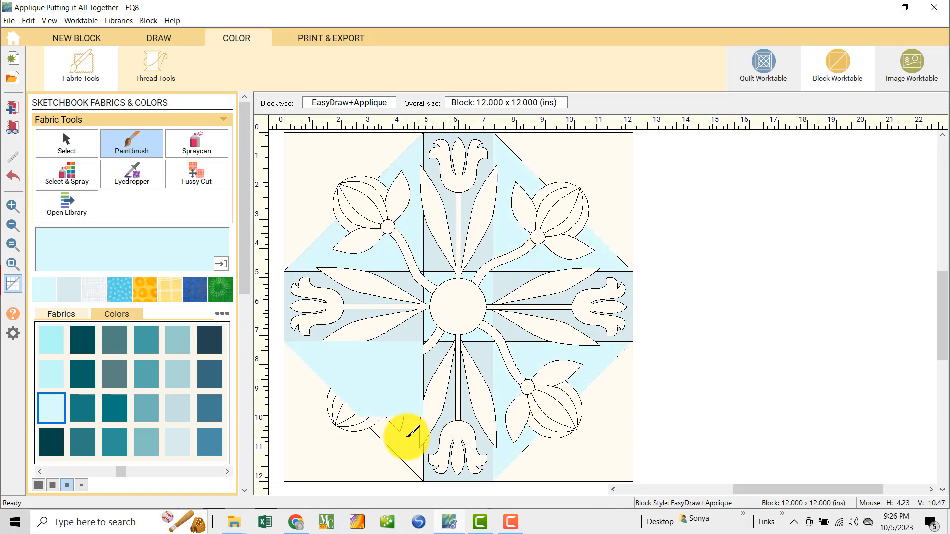
# Step: Color the lower-left outer corner triangle of the background white
pyautogui.click(215, 472)
pyautogui.click(213, 472)
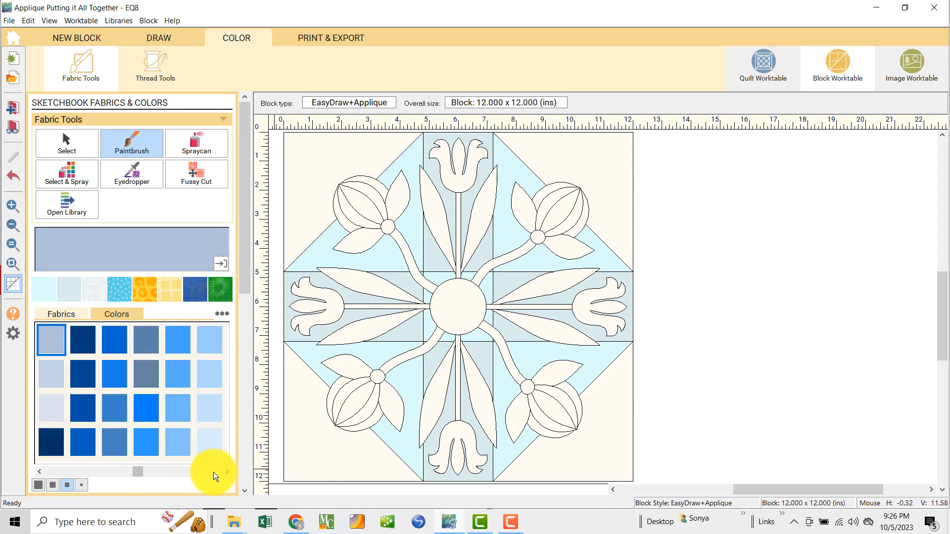
pyautogui.click(213, 472)
pyautogui.click(213, 472)
pyautogui.click(213, 471)
pyautogui.click(212, 472)
pyautogui.click(213, 472)
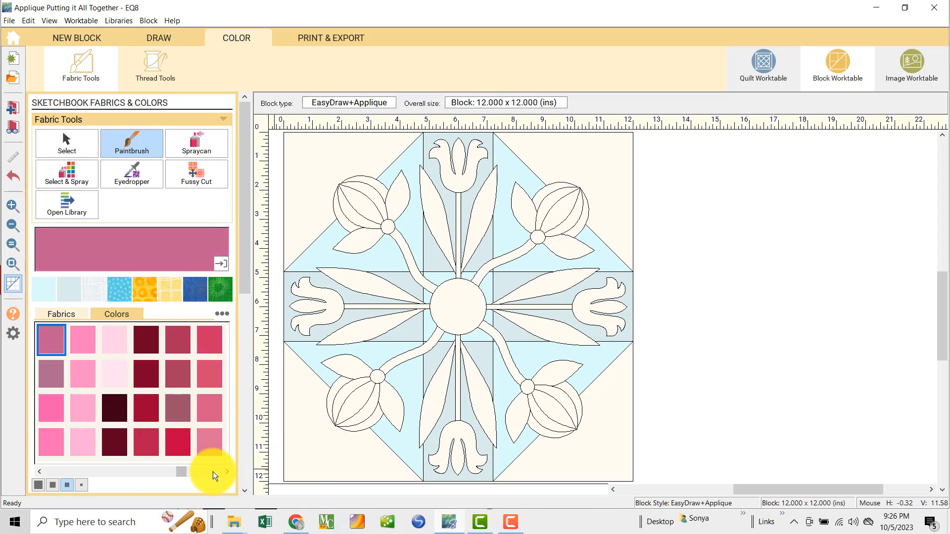
pyautogui.click(212, 471)
pyautogui.click(212, 472)
pyautogui.click(217, 471)
pyautogui.click(210, 445)
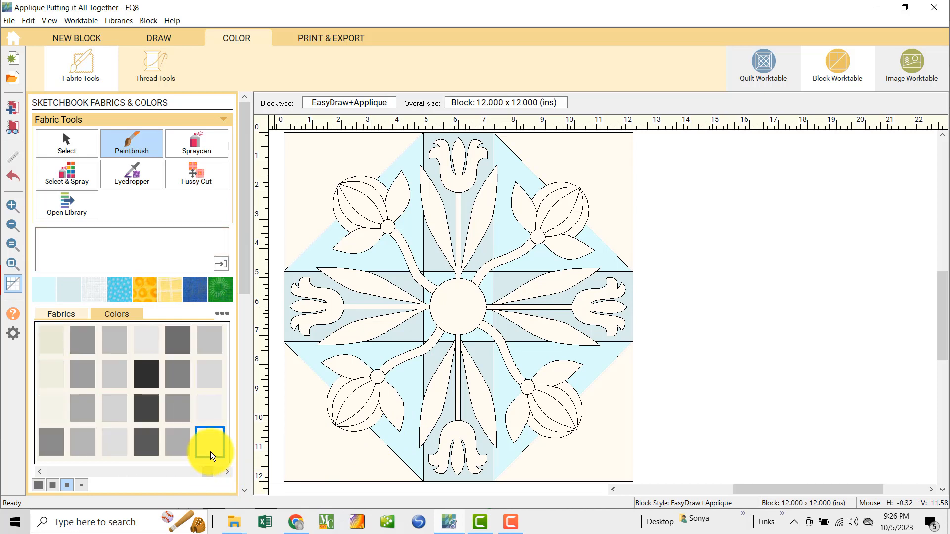
pyautogui.click(346, 451)
pyautogui.click(307, 420)
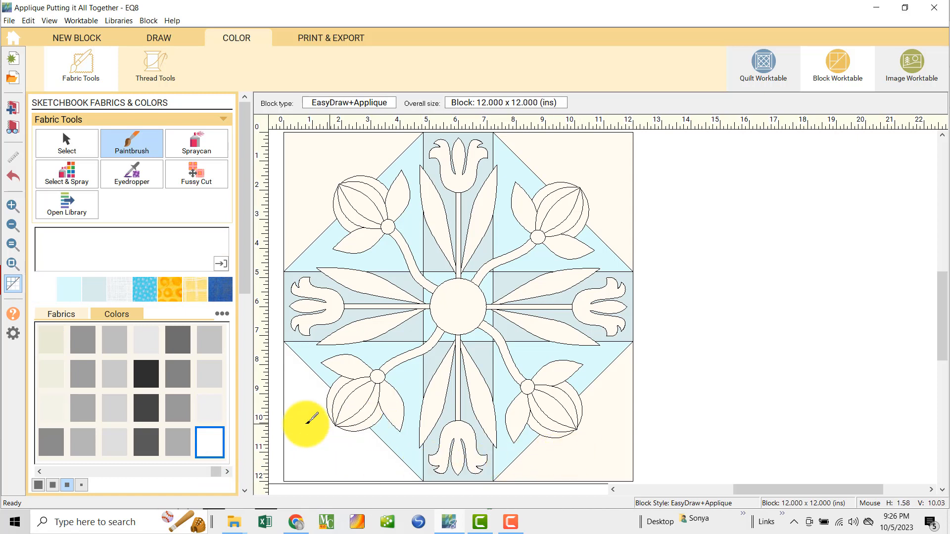
# Step: Color the four outer corner triangles of the background with a very light gray solid
pyautogui.click(210, 408)
pyautogui.click(323, 427)
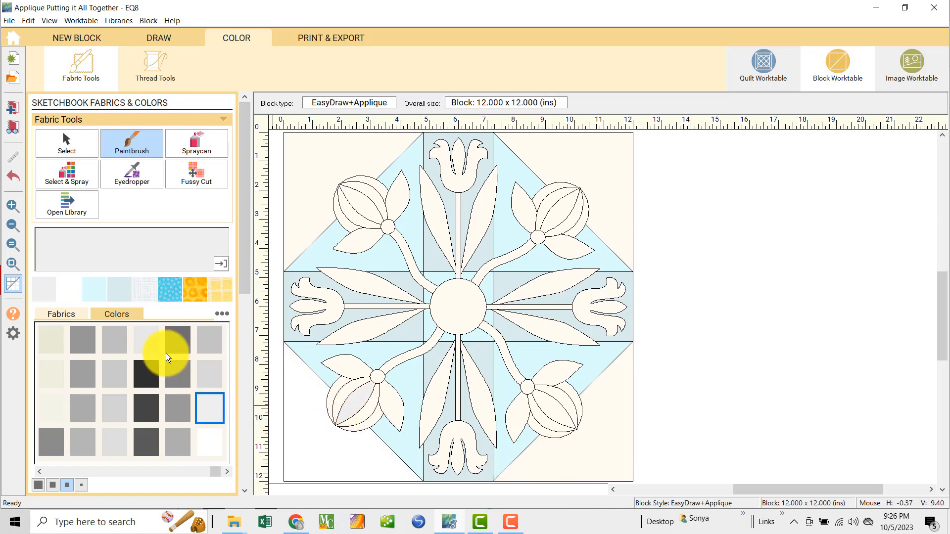
pyautogui.click(13, 176)
pyautogui.click(313, 440)
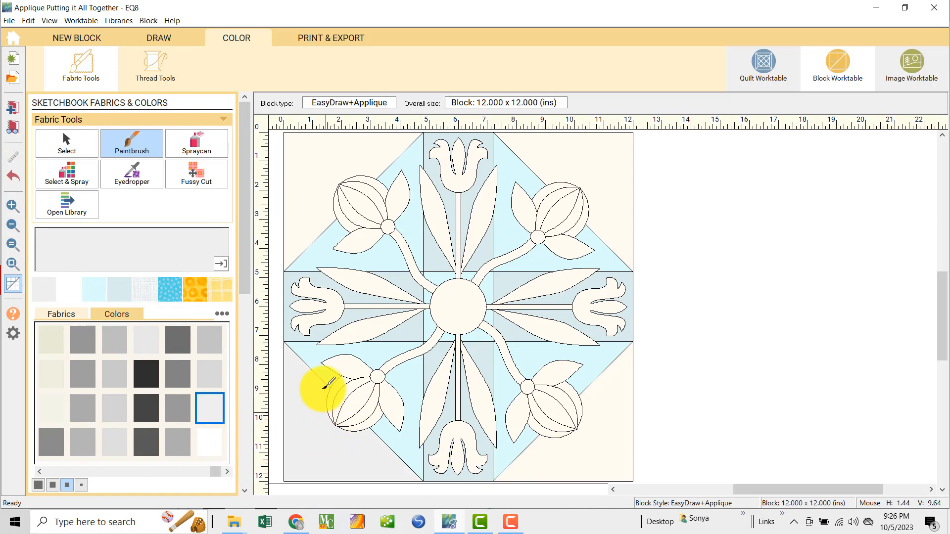
pyautogui.click(313, 215)
pyautogui.click(586, 174)
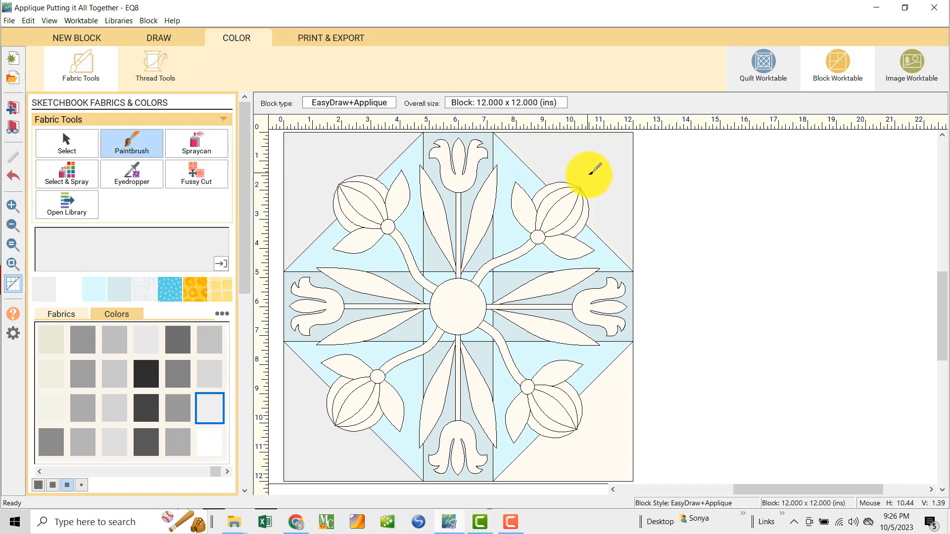
pyautogui.click(612, 459)
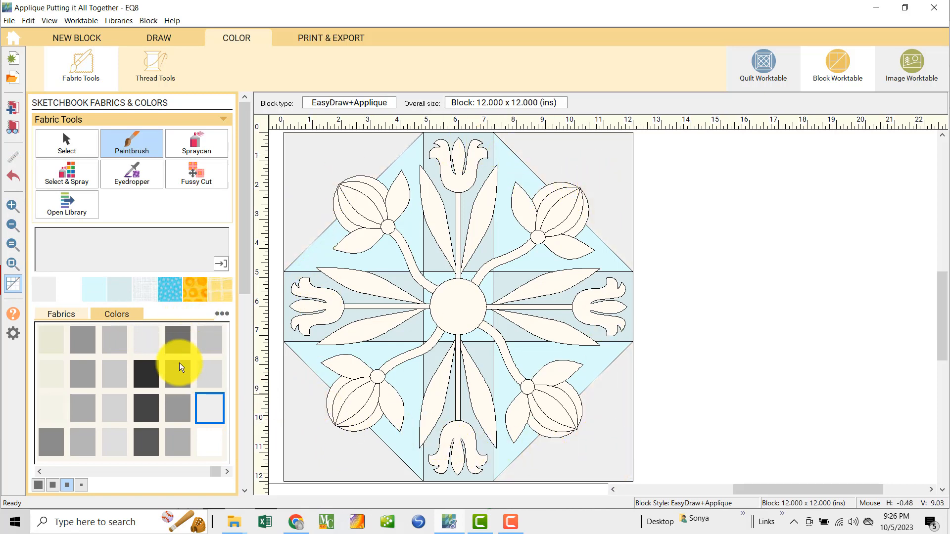
# Step: Color the four tulips and the large center circle with a medium rose pink solid
pyautogui.click(118, 472)
pyautogui.click(118, 472)
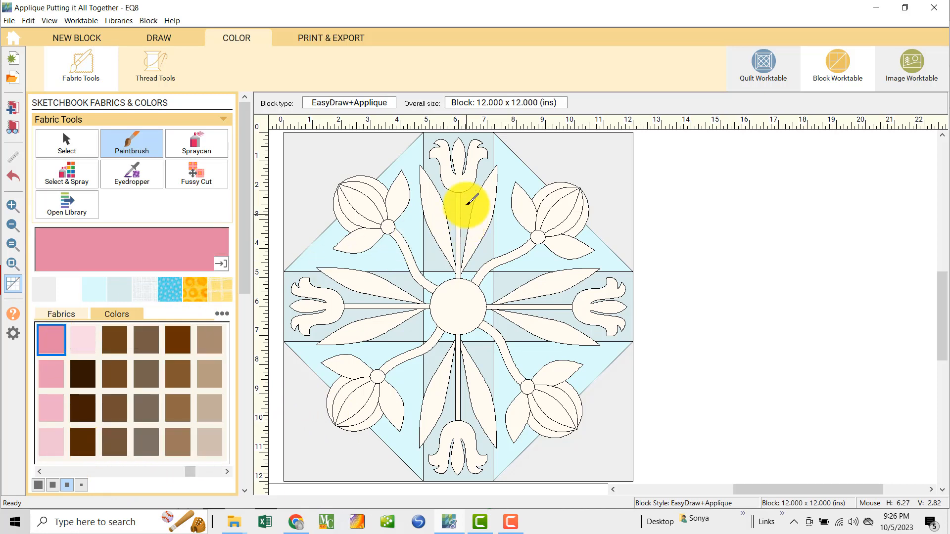
pyautogui.click(461, 172)
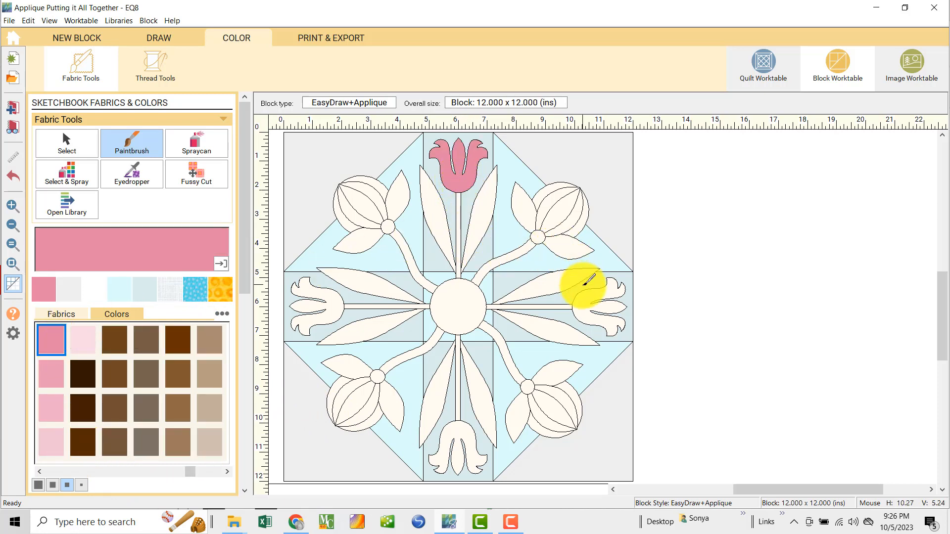
pyautogui.click(579, 299)
pyautogui.click(329, 309)
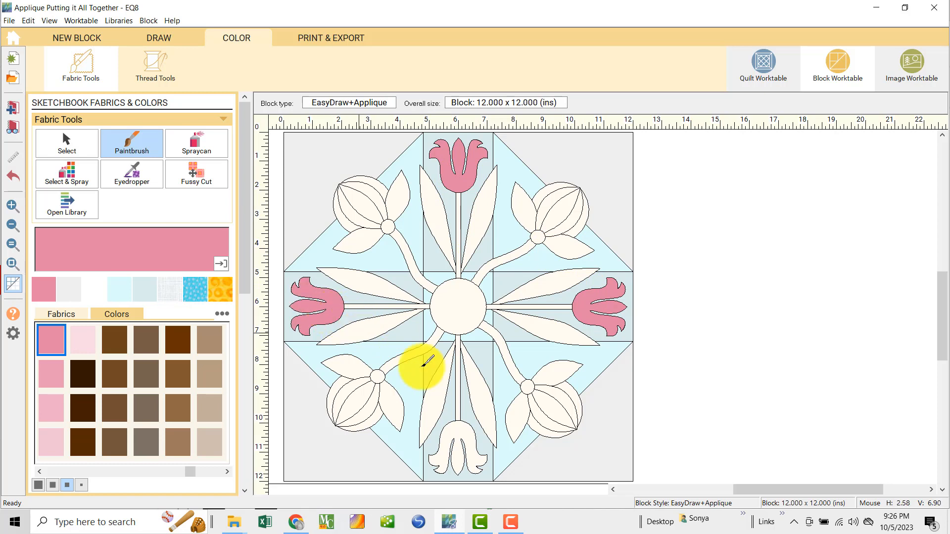
pyautogui.click(450, 436)
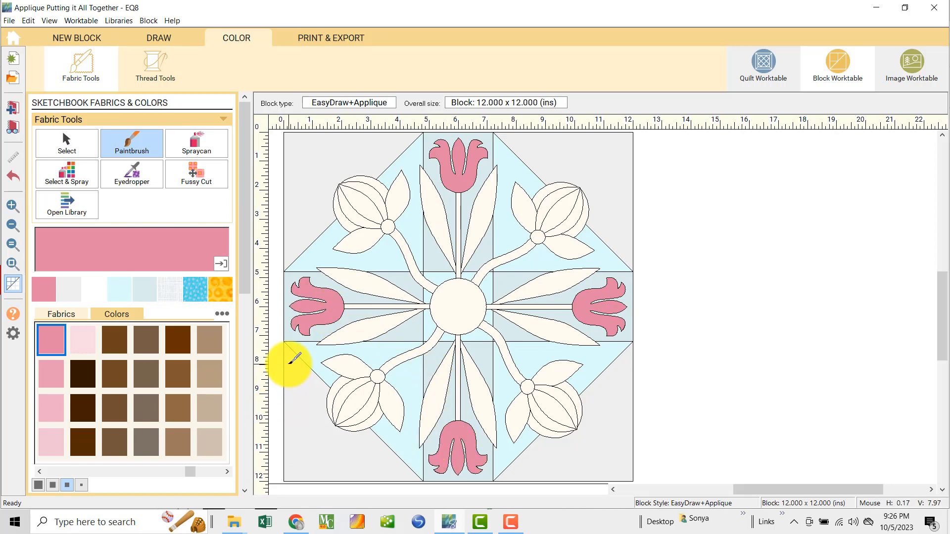
pyautogui.click(448, 309)
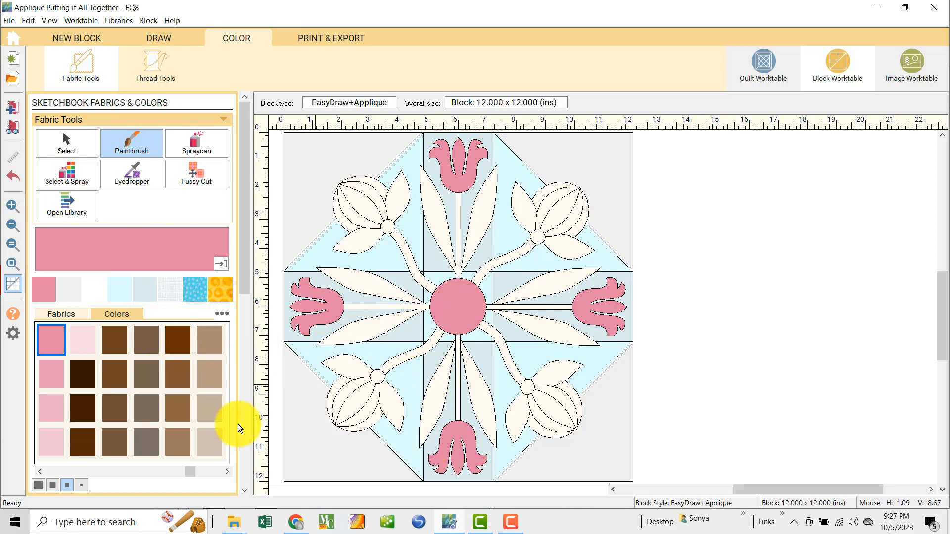
# Step: Color the outermost section of all four pomegranates with a dark purple solid
pyautogui.click(75, 469)
pyautogui.click(69, 468)
pyautogui.click(67, 469)
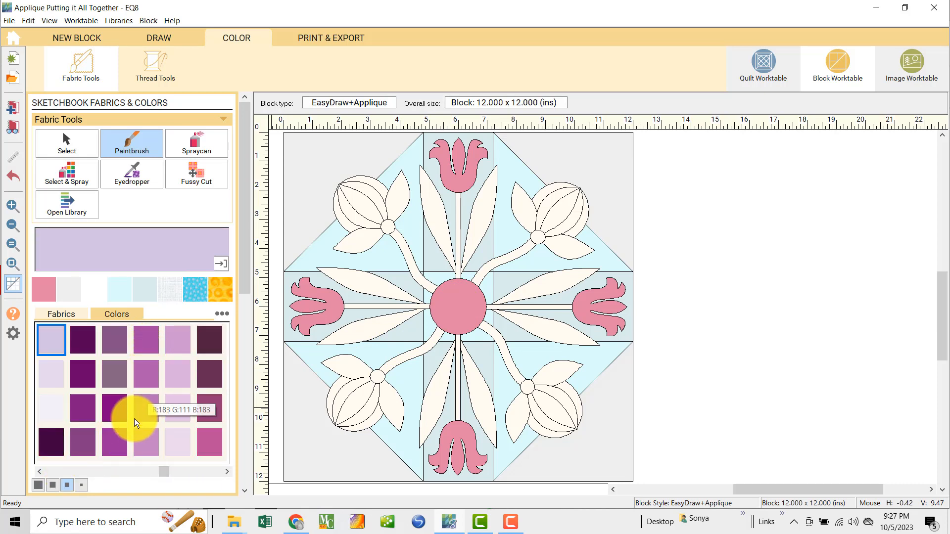
pyautogui.click(93, 378)
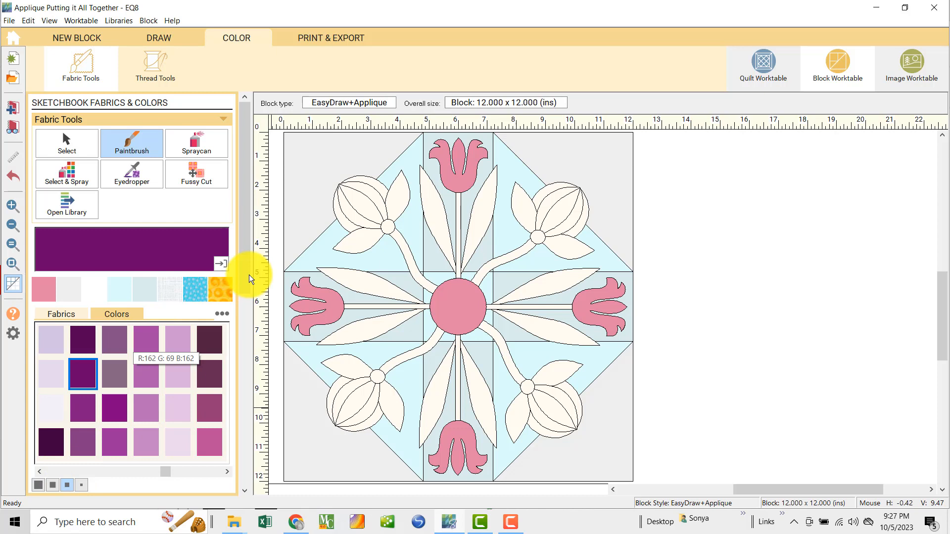
pyautogui.click(348, 223)
pyautogui.click(543, 197)
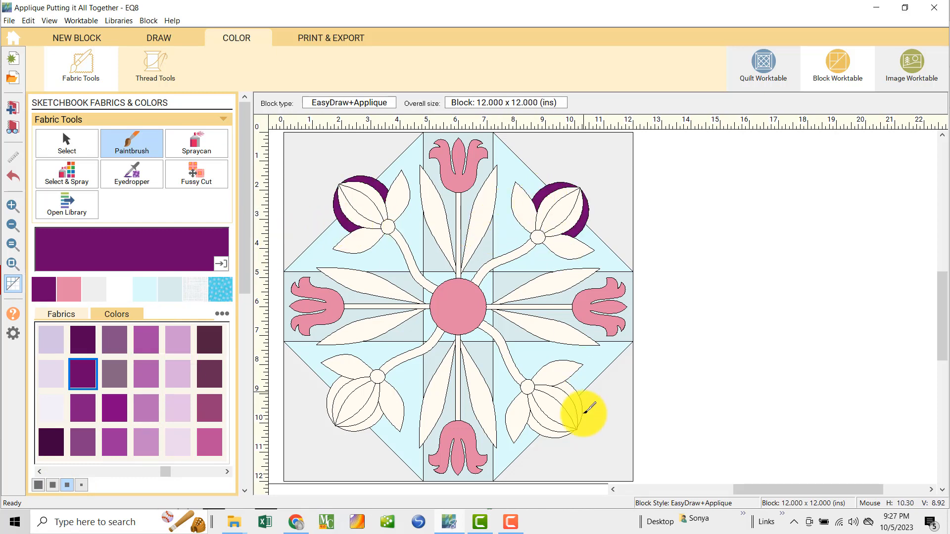
pyautogui.click(580, 397)
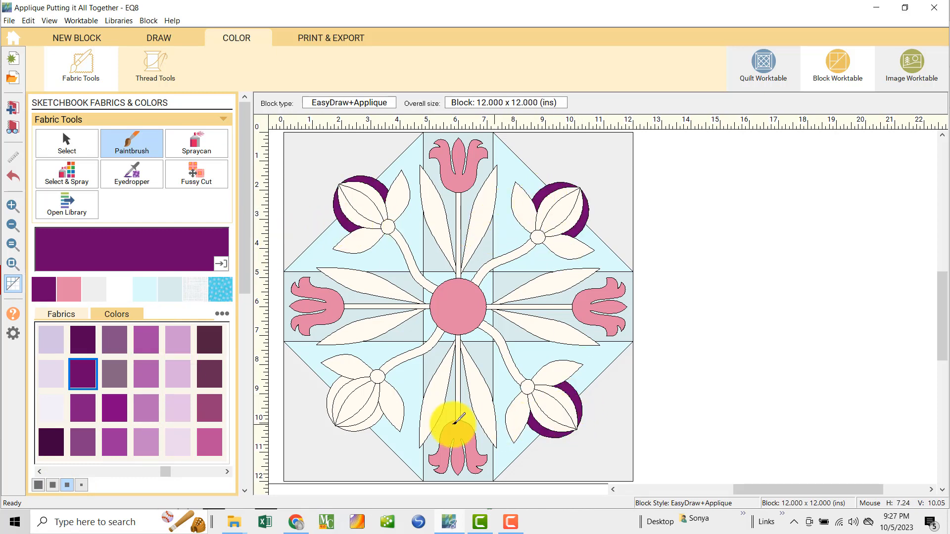
pyautogui.click(376, 416)
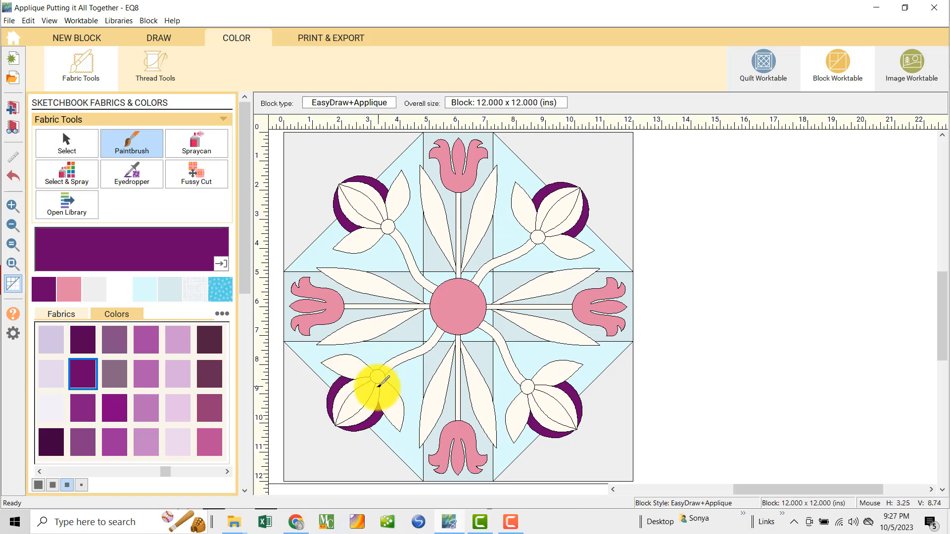
# Step: Color the middle section of all four pomegranates with a medium orchid purple
pyautogui.click(147, 339)
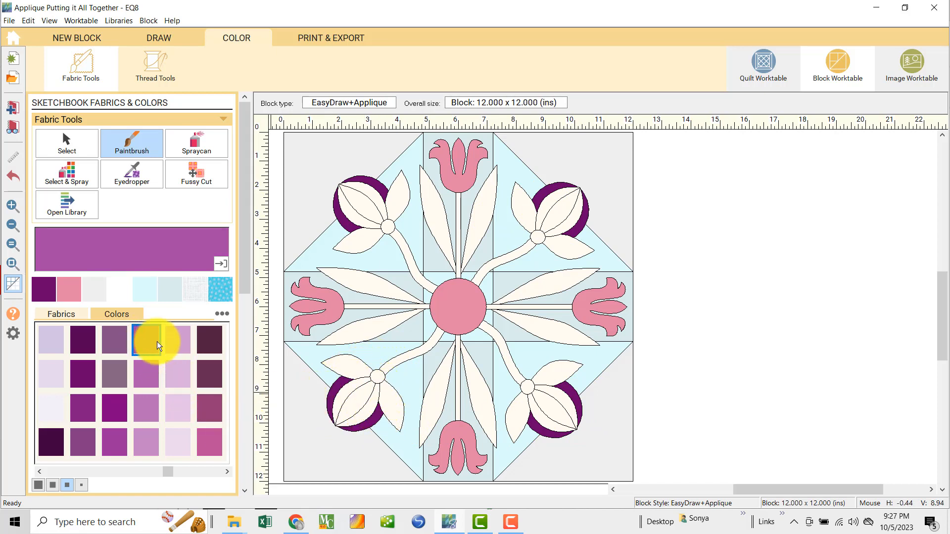
pyautogui.click(352, 386)
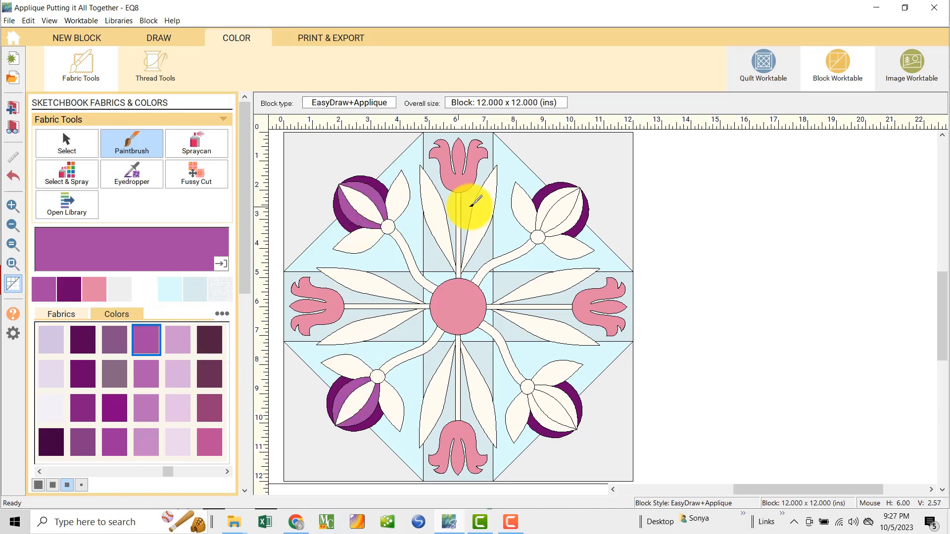
pyautogui.click(550, 201)
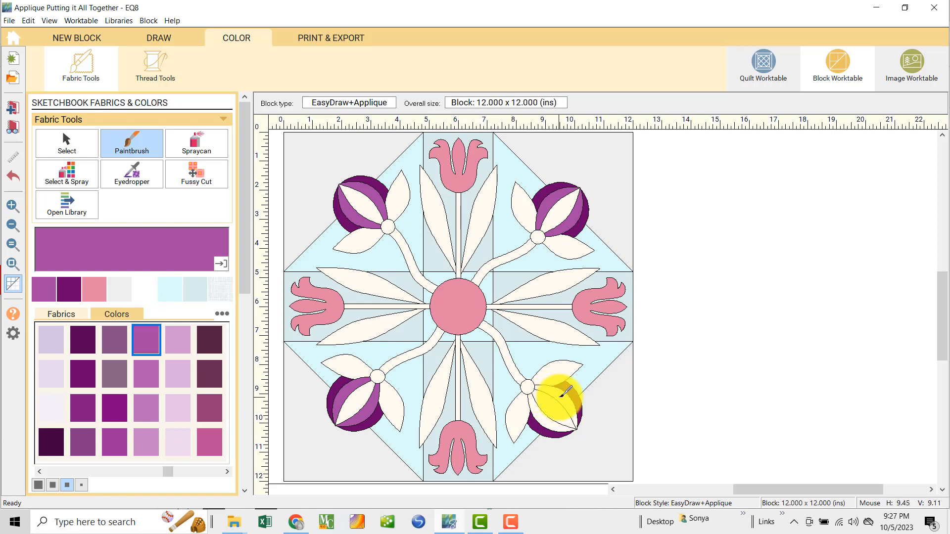
pyautogui.click(543, 402)
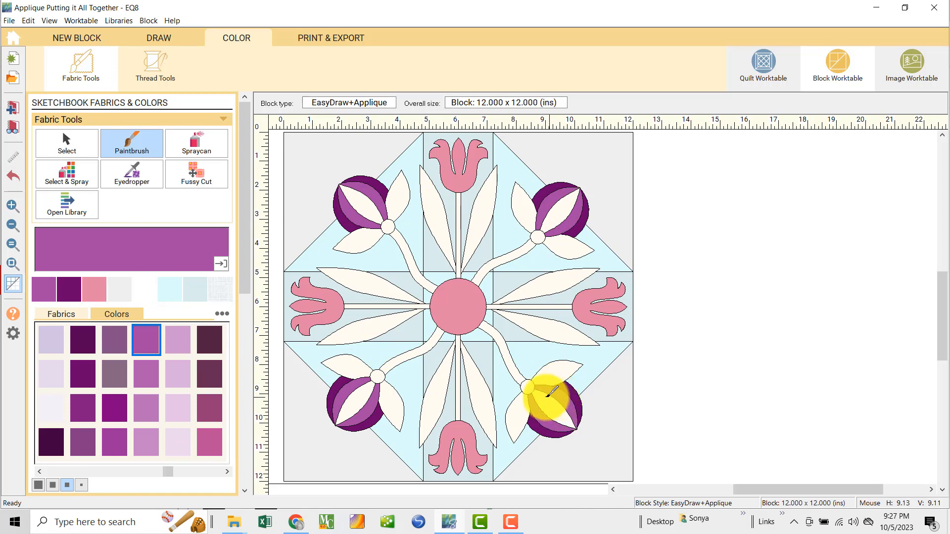
# Step: Color the innermost section of all four pomegranates with a light lavender
pyautogui.click(181, 374)
pyautogui.click(351, 398)
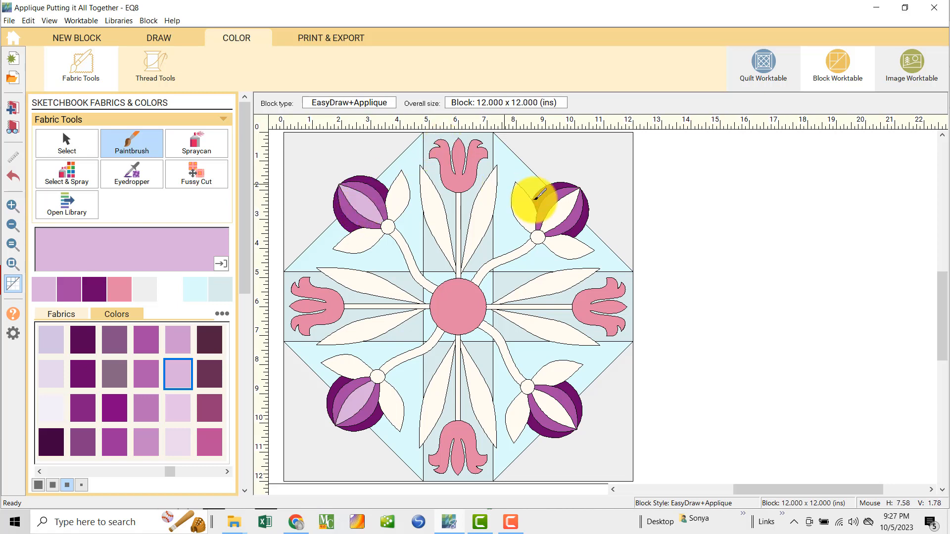
pyautogui.click(552, 211)
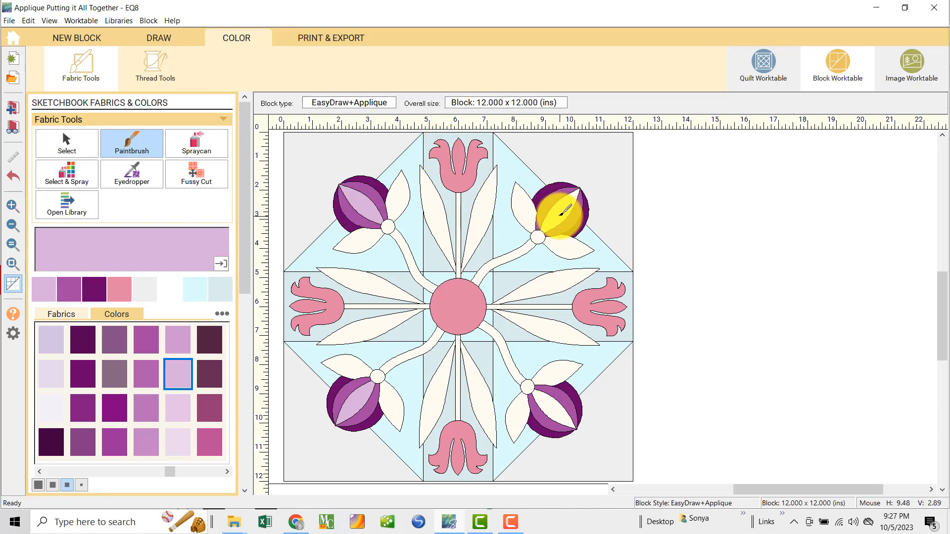
pyautogui.click(556, 406)
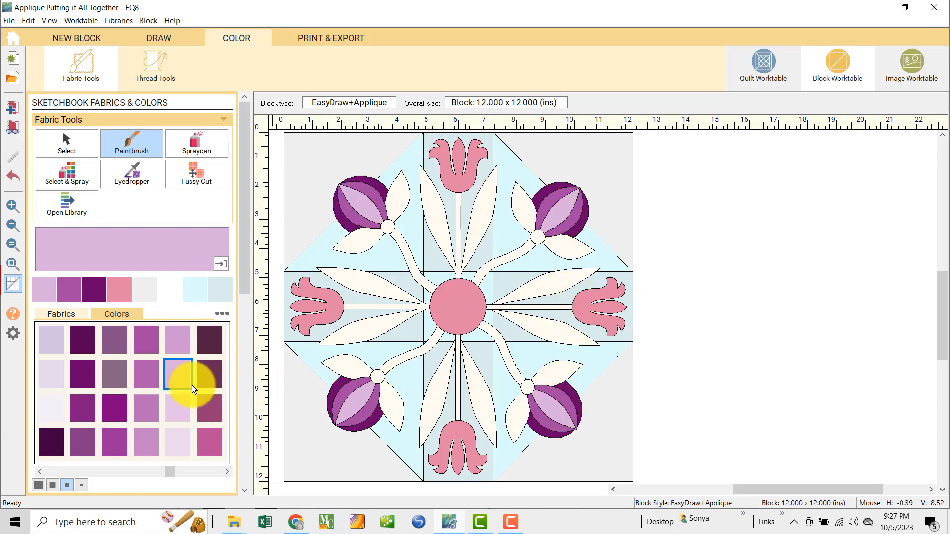
# Step: Color the small circles at the base of the four pomegranates pale yellow
pyautogui.click(206, 440)
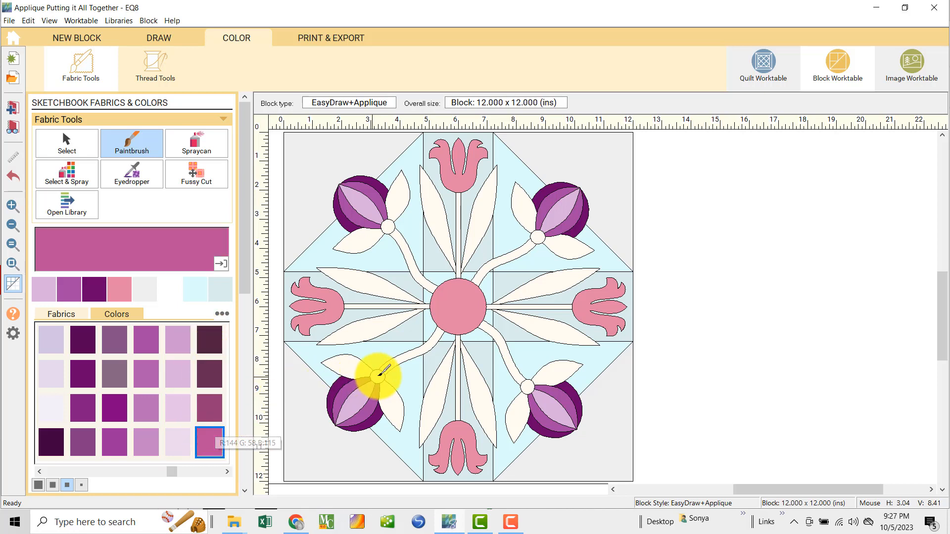
pyautogui.click(102, 472)
pyautogui.click(101, 472)
pyautogui.click(92, 469)
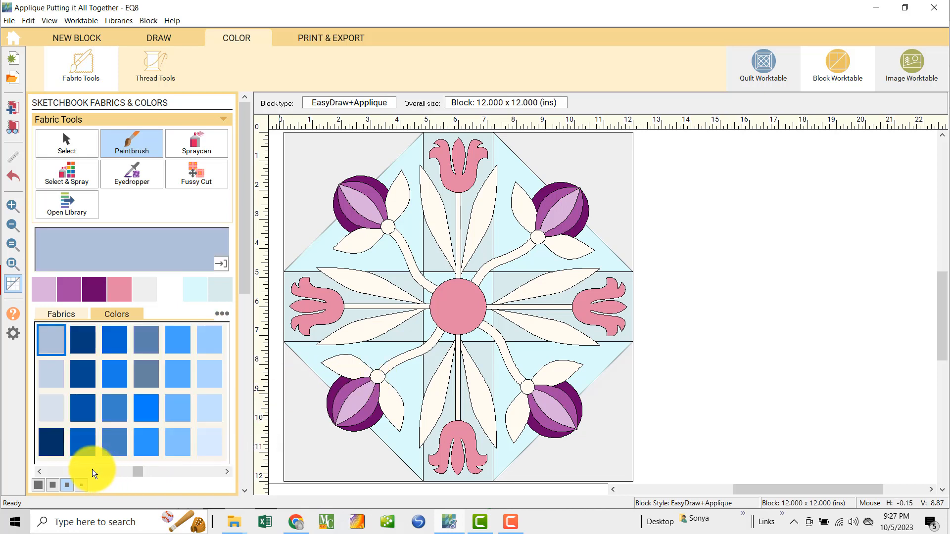
pyautogui.click(79, 470)
pyautogui.click(74, 471)
pyautogui.click(70, 470)
pyautogui.click(62, 472)
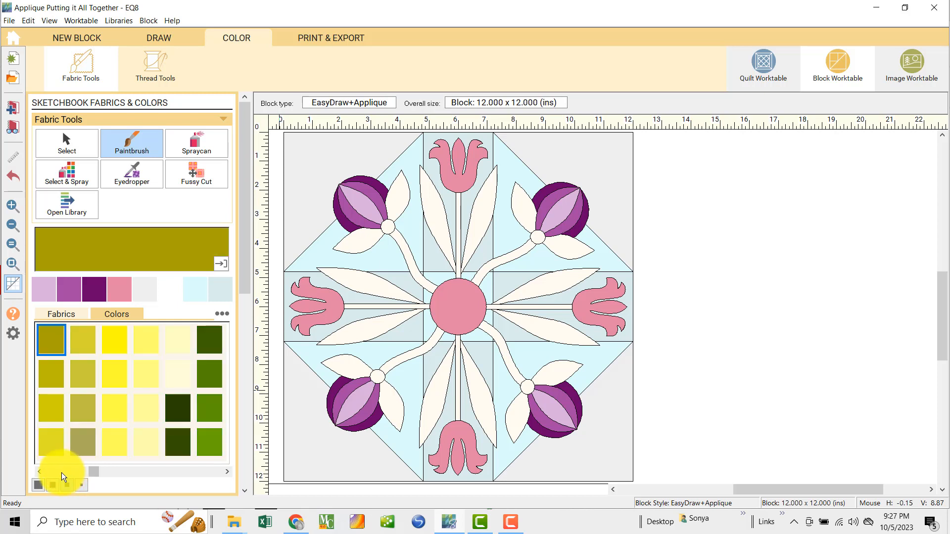
pyautogui.click(146, 405)
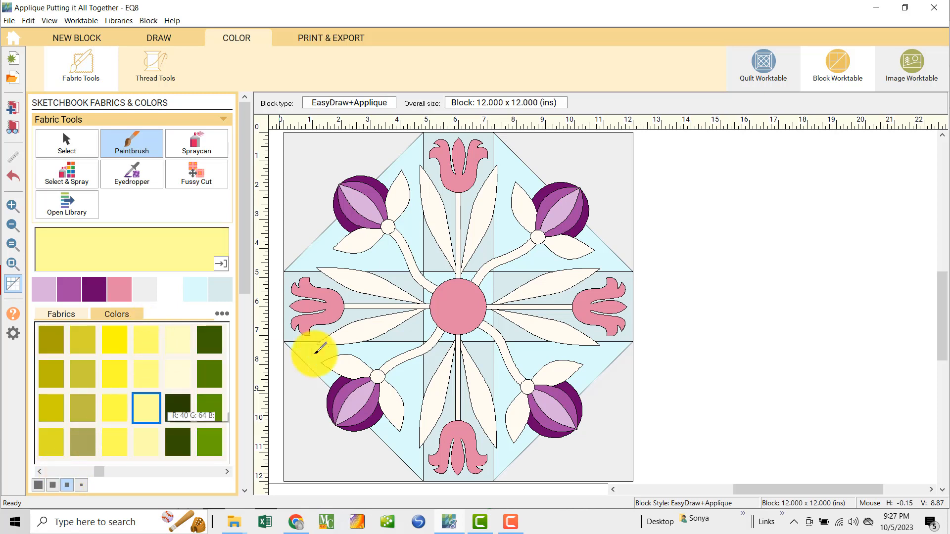
pyautogui.click(378, 376)
pyautogui.click(387, 227)
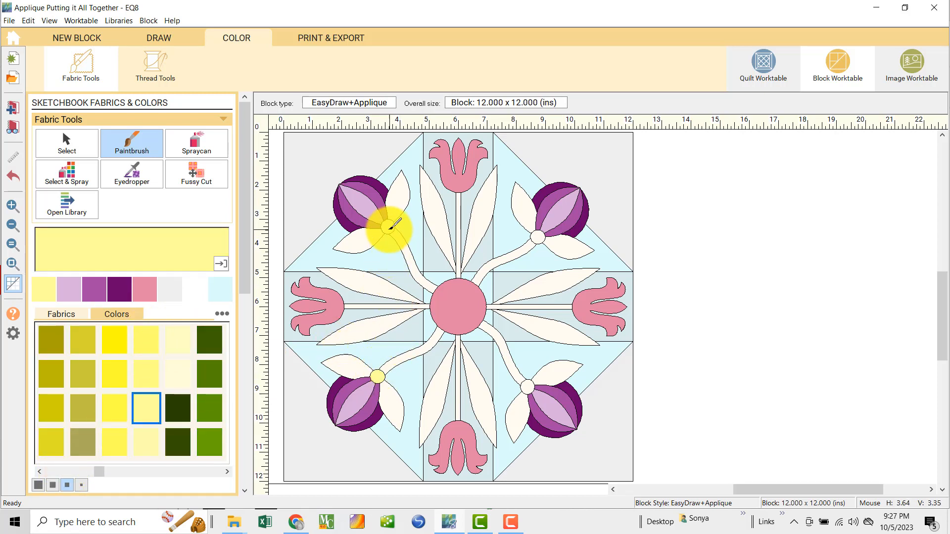
pyautogui.click(537, 236)
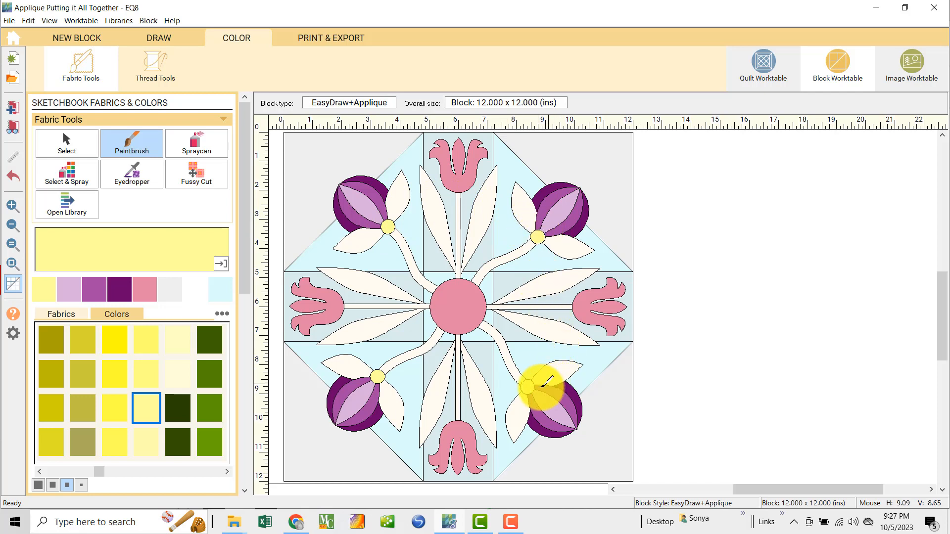
pyautogui.click(527, 386)
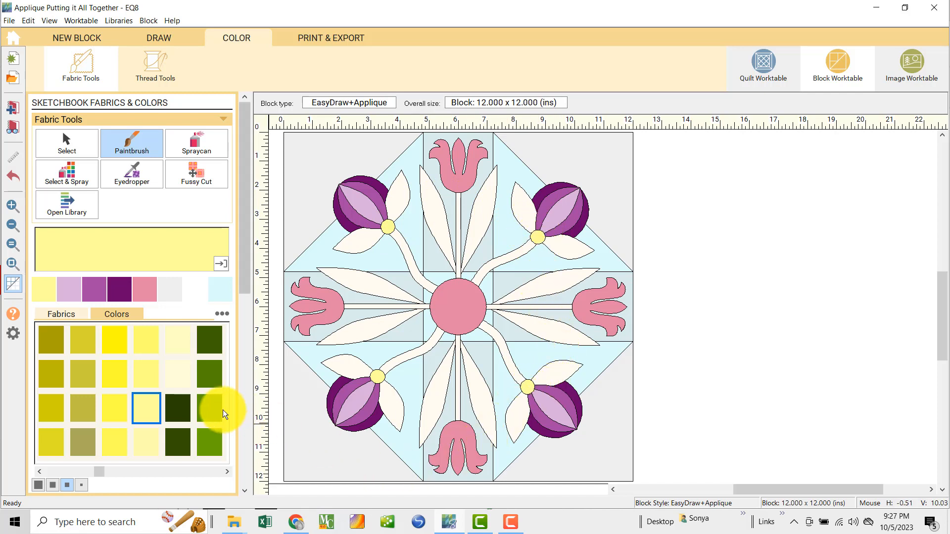
# Step: Color the eight long leaves beside the tulip stems a medium green
pyautogui.click(211, 441)
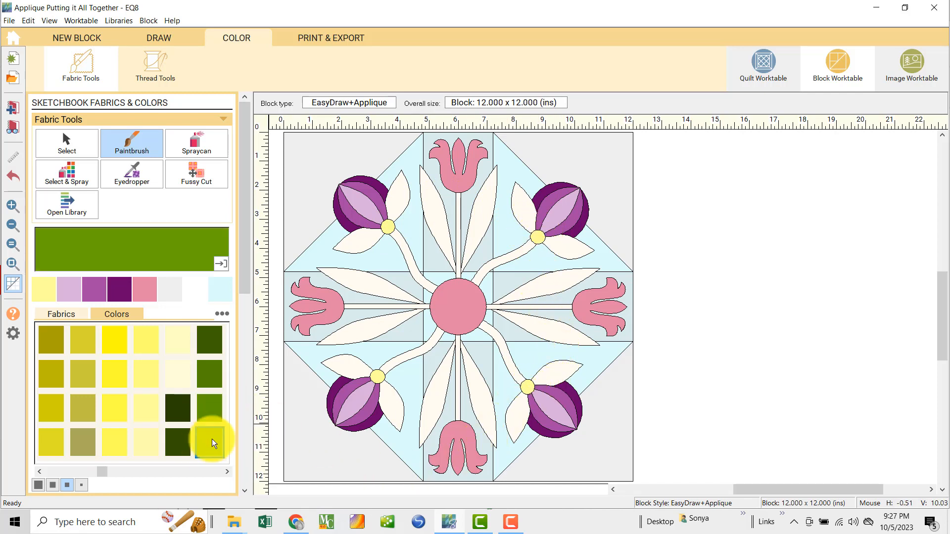
pyautogui.click(355, 328)
pyautogui.click(359, 281)
pyautogui.click(445, 214)
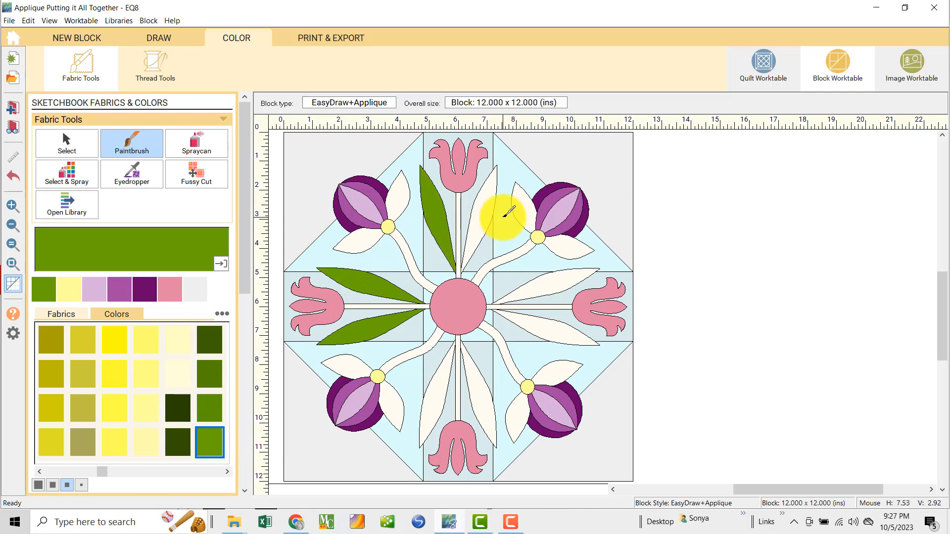
pyautogui.click(482, 220)
pyautogui.click(546, 283)
pyautogui.click(544, 320)
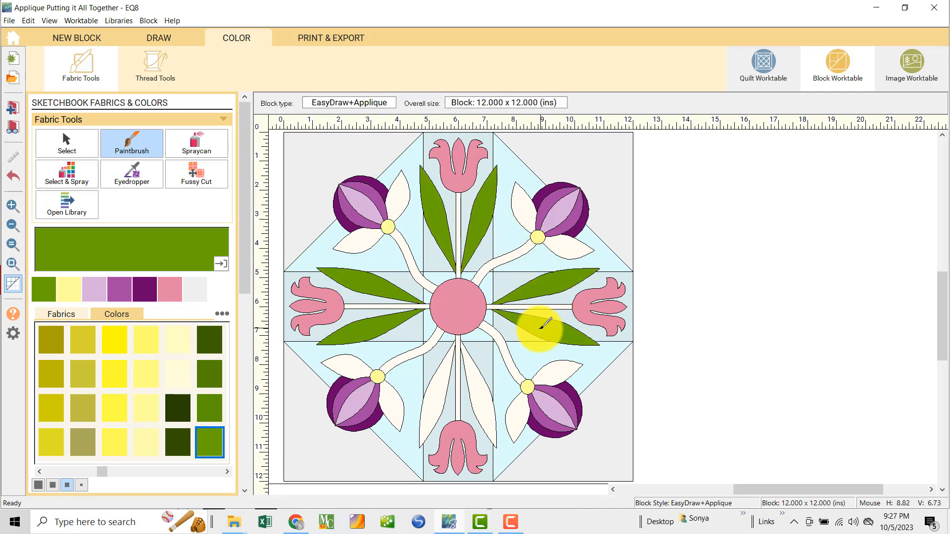
pyautogui.click(481, 390)
pyautogui.click(450, 394)
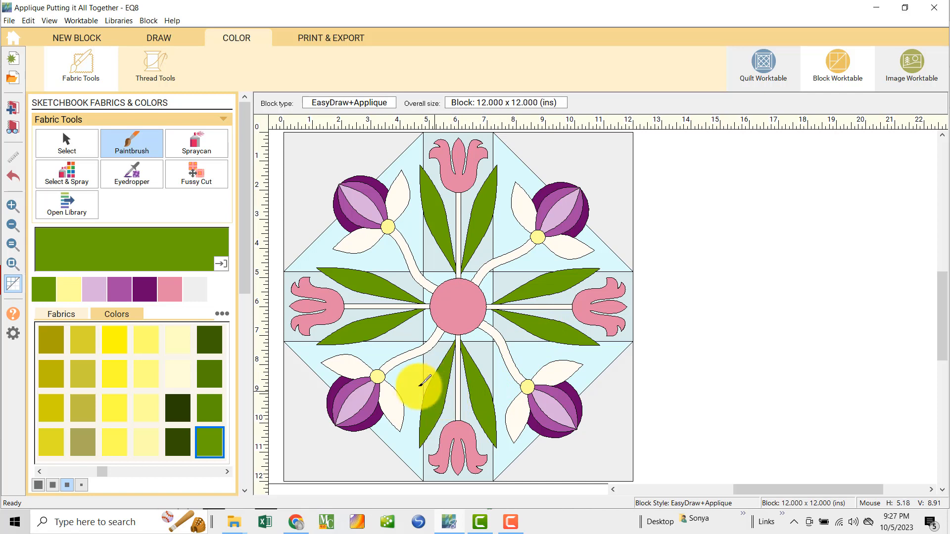
# Step: Color all eight tulip and pomegranate stems a dark olive green
pyautogui.click(205, 351)
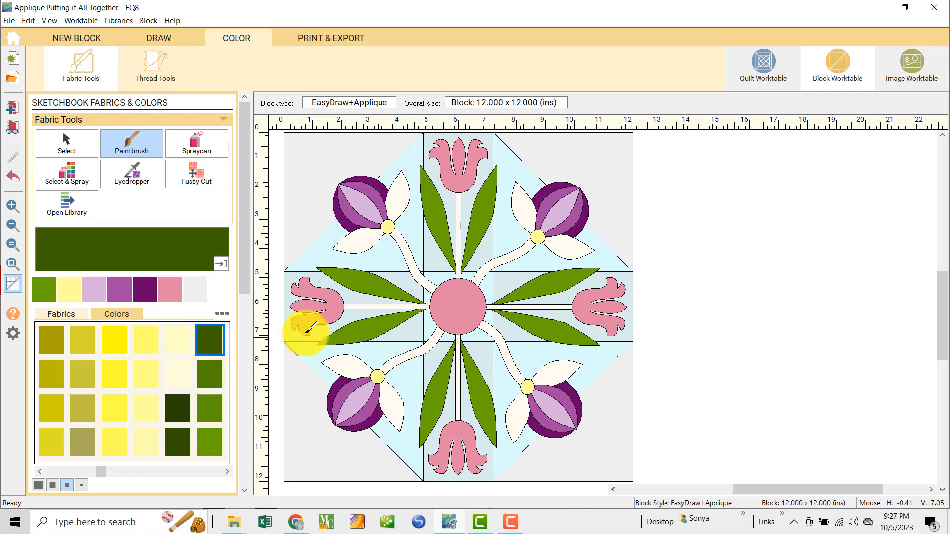
pyautogui.click(393, 360)
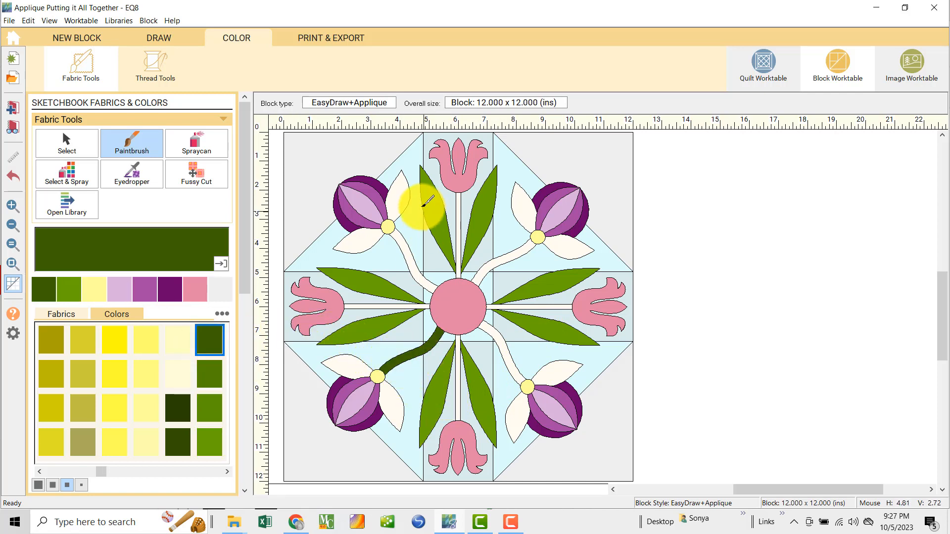
pyautogui.click(414, 265)
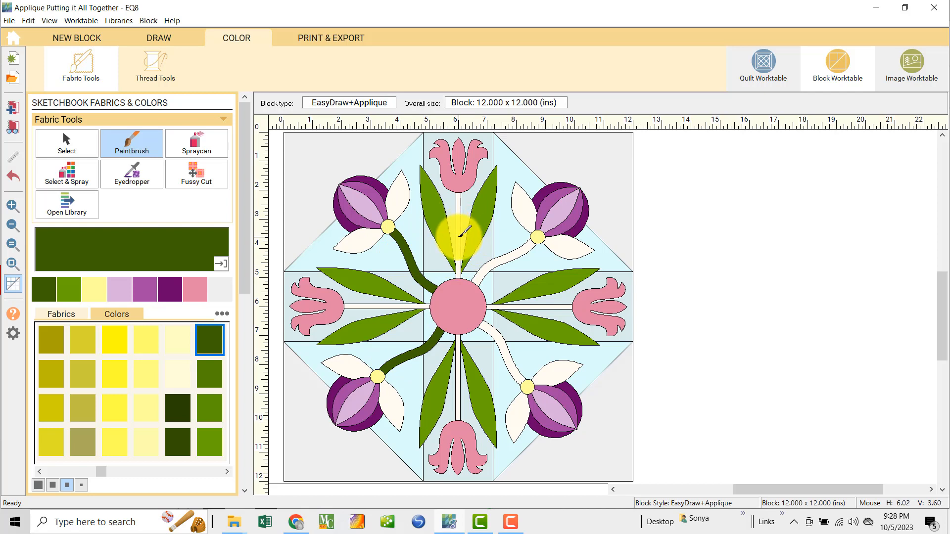
pyautogui.click(460, 229)
pyautogui.click(504, 255)
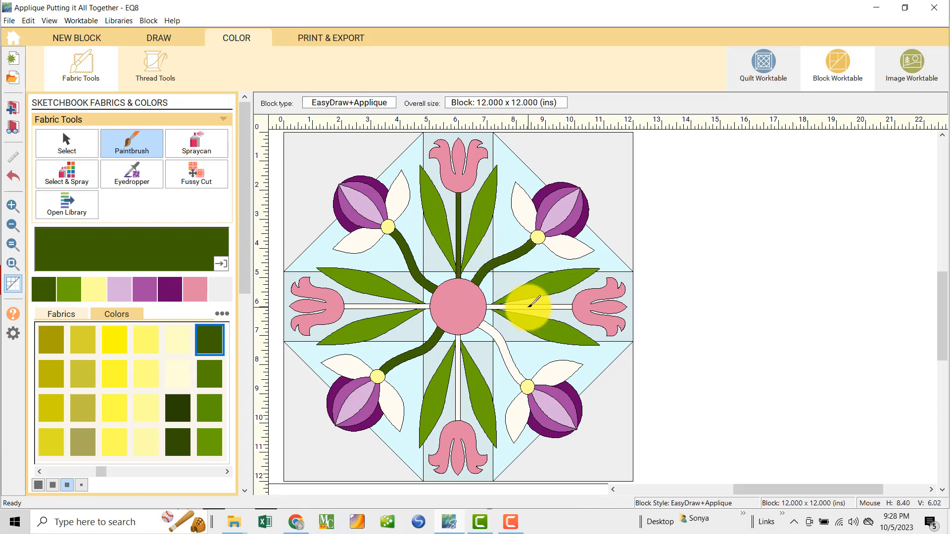
pyautogui.click(522, 306)
pyautogui.click(517, 373)
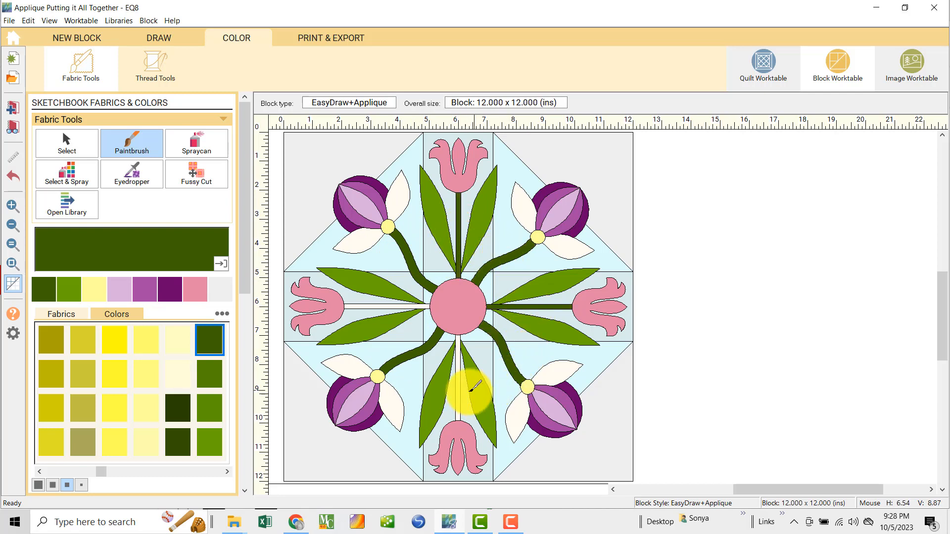
pyautogui.click(459, 391)
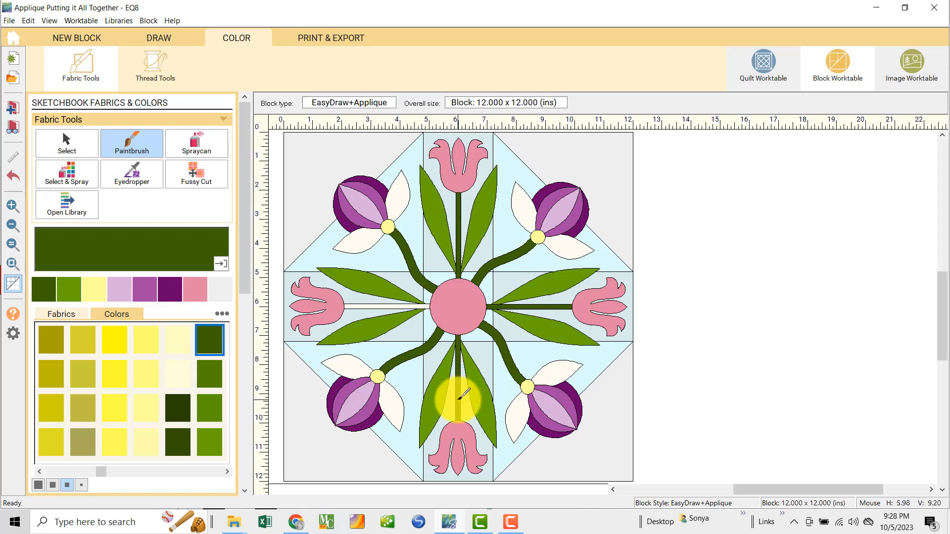
pyautogui.click(382, 306)
# Step: Color the eight small leaves beside the pomegranates and the center circle a light yellow-green
pyautogui.click(221, 467)
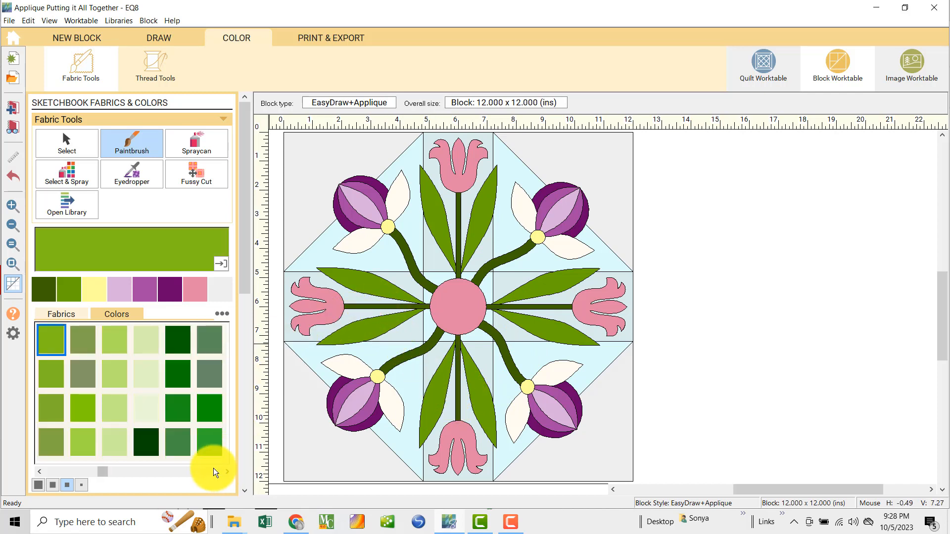
pyautogui.click(109, 341)
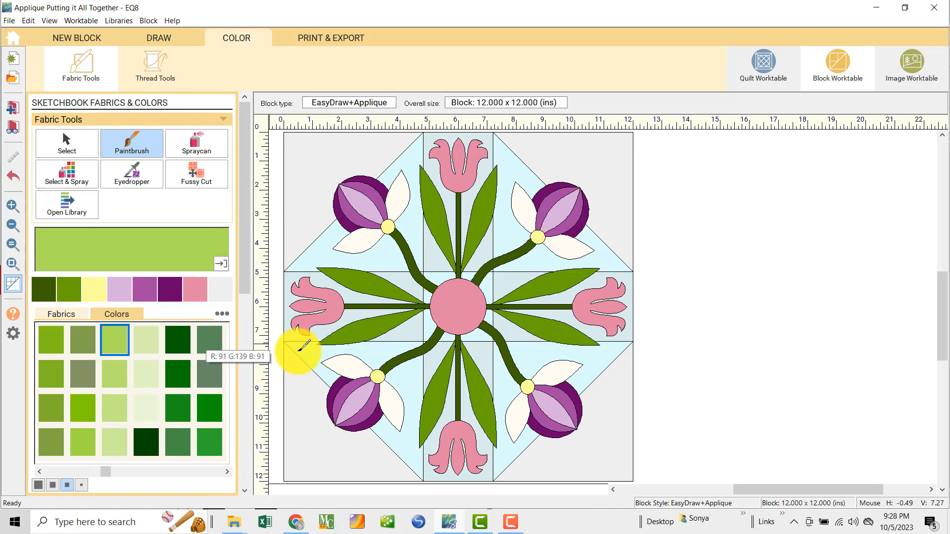
pyautogui.click(346, 365)
pyautogui.click(391, 401)
pyautogui.click(526, 410)
pyautogui.click(523, 412)
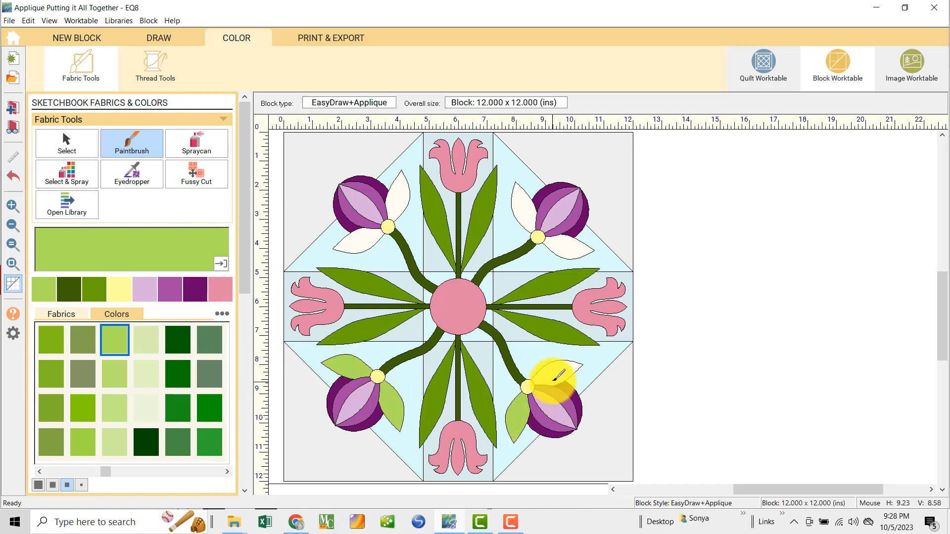
pyautogui.click(555, 376)
pyautogui.click(559, 245)
pyautogui.click(531, 209)
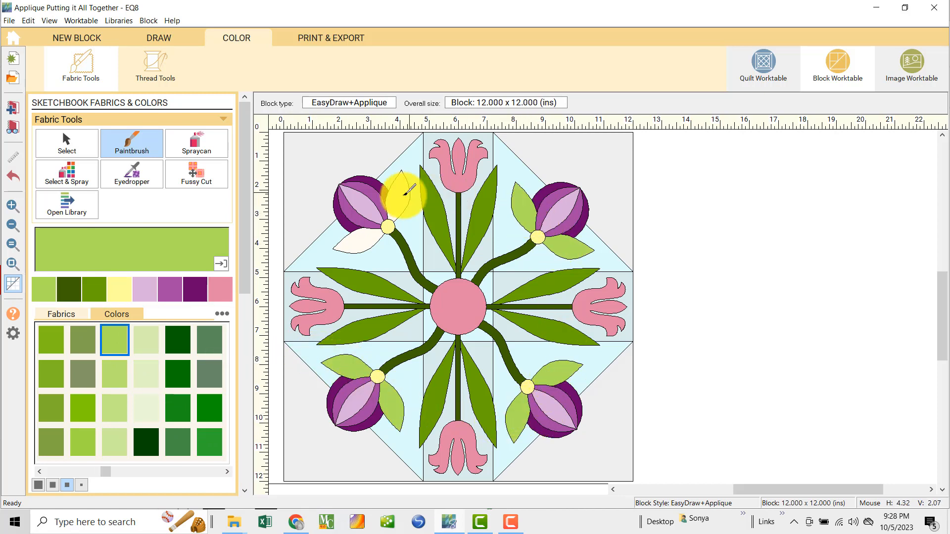
pyautogui.click(396, 198)
pyautogui.click(360, 235)
pyautogui.click(469, 300)
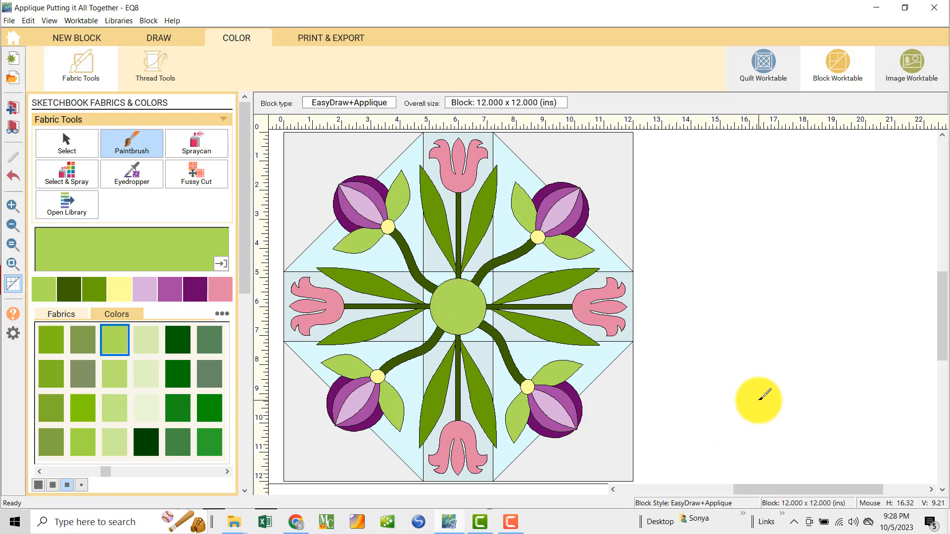
# Step: Check the blocks stored in the Project Sketchbook, then return to the block worktable
pyautogui.click(15, 126)
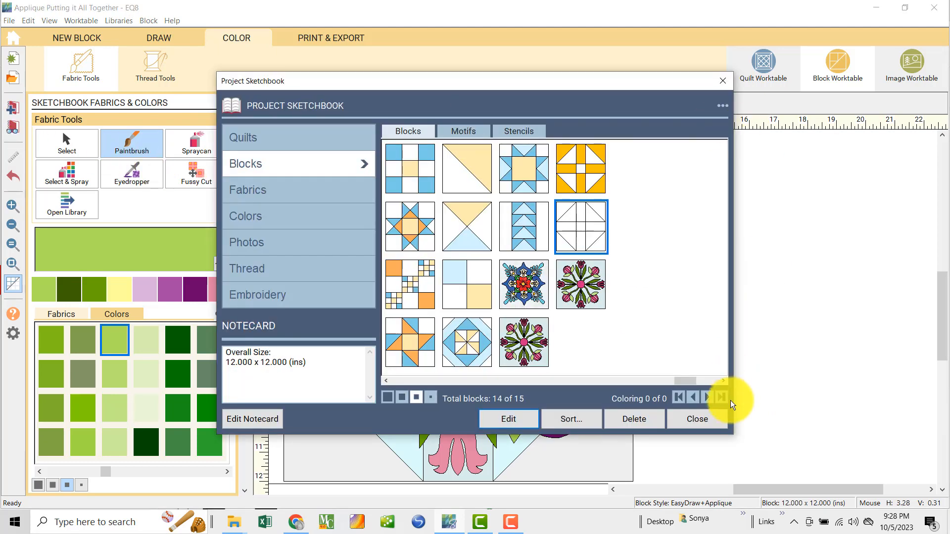
pyautogui.click(704, 419)
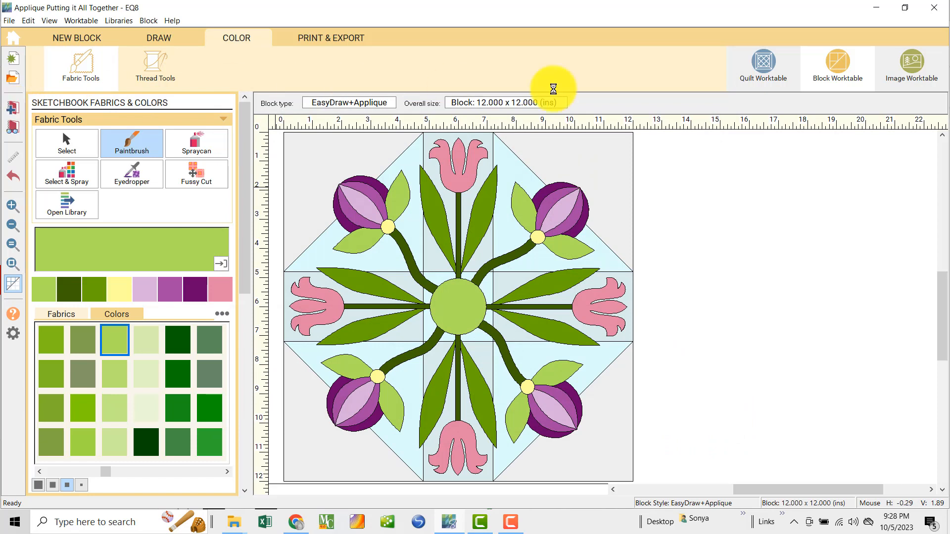